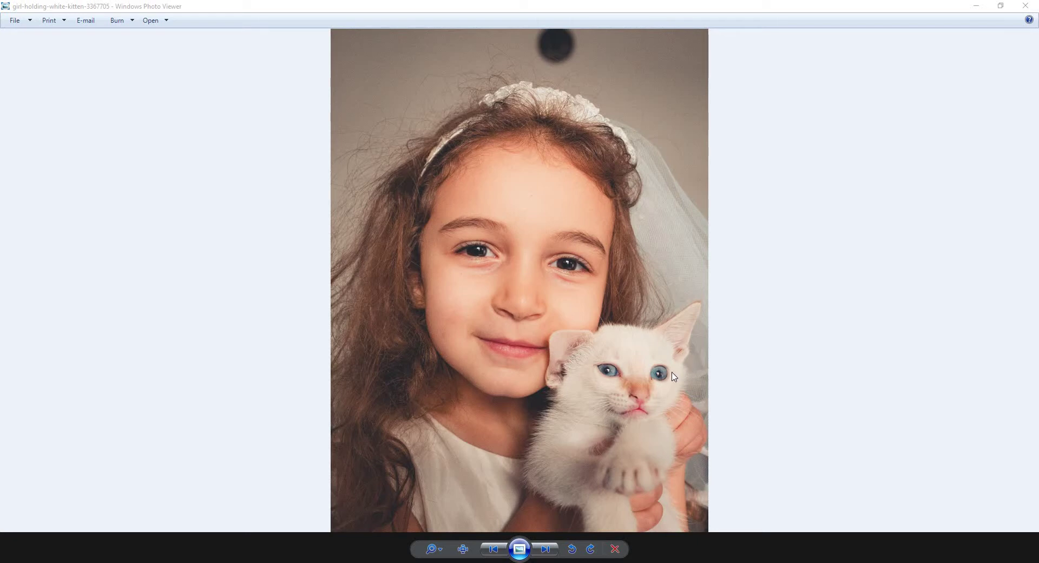
# Examine the individual pixels around the kitten's eye and fur up close, and return to the whole photo
pyautogui.scroll(10, 671, 378)
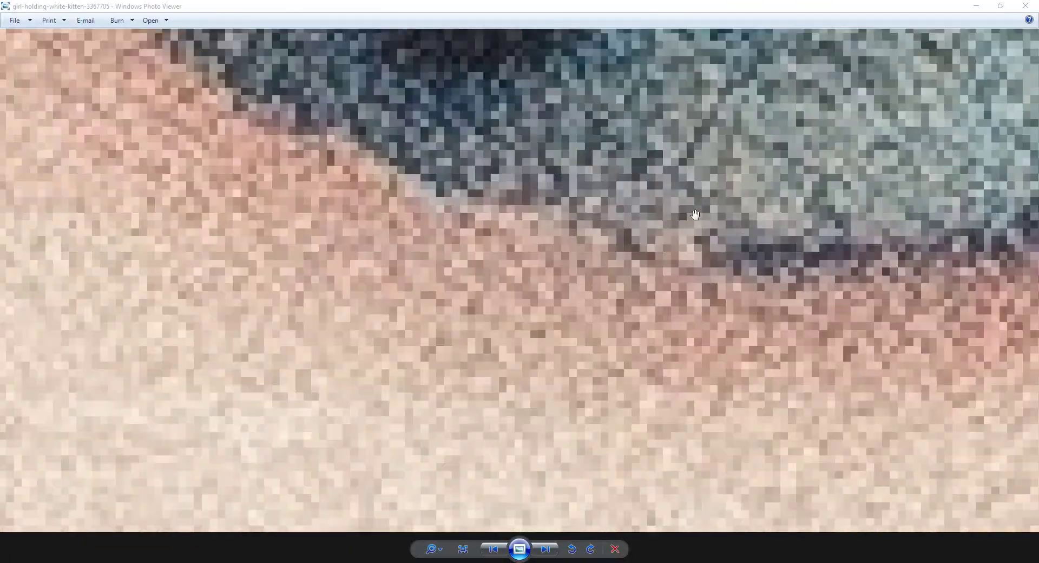
pyautogui.moveTo(629, 117); pyautogui.dragTo(569, 379)
pyautogui.moveTo(587, 268); pyautogui.dragTo(584, 361)
pyautogui.moveTo(609, 305); pyautogui.dragTo(609, 334)
pyautogui.moveTo(518, 439); pyautogui.dragTo(719, 186)
pyautogui.moveTo(317, 503); pyautogui.dragTo(644, 168)
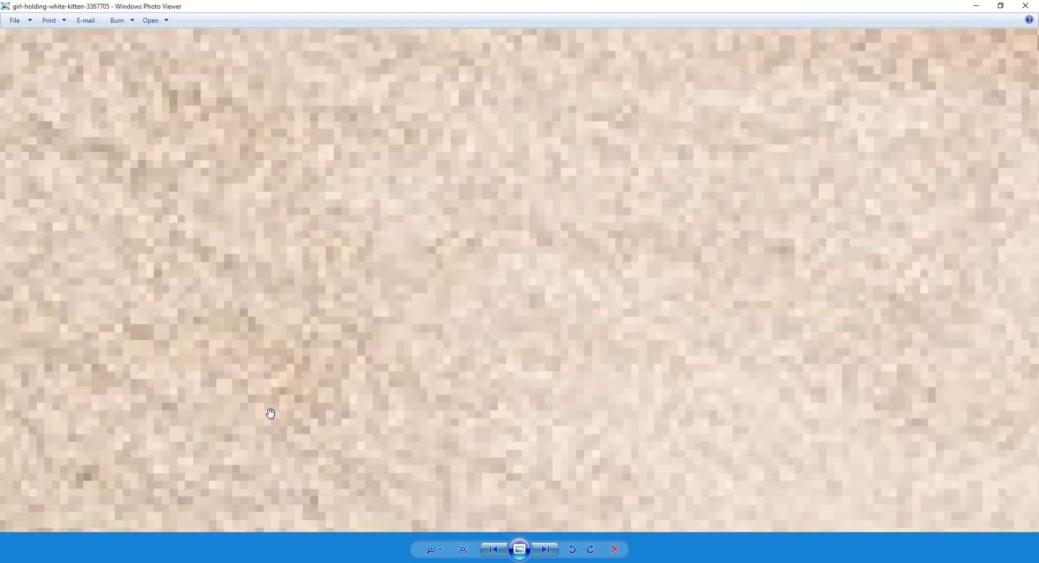
pyautogui.moveTo(304, 372); pyautogui.dragTo(590, 167)
pyautogui.moveTo(412, 470); pyautogui.dragTo(496, 236)
pyautogui.moveTo(473, 363); pyautogui.dragTo(520, 307)
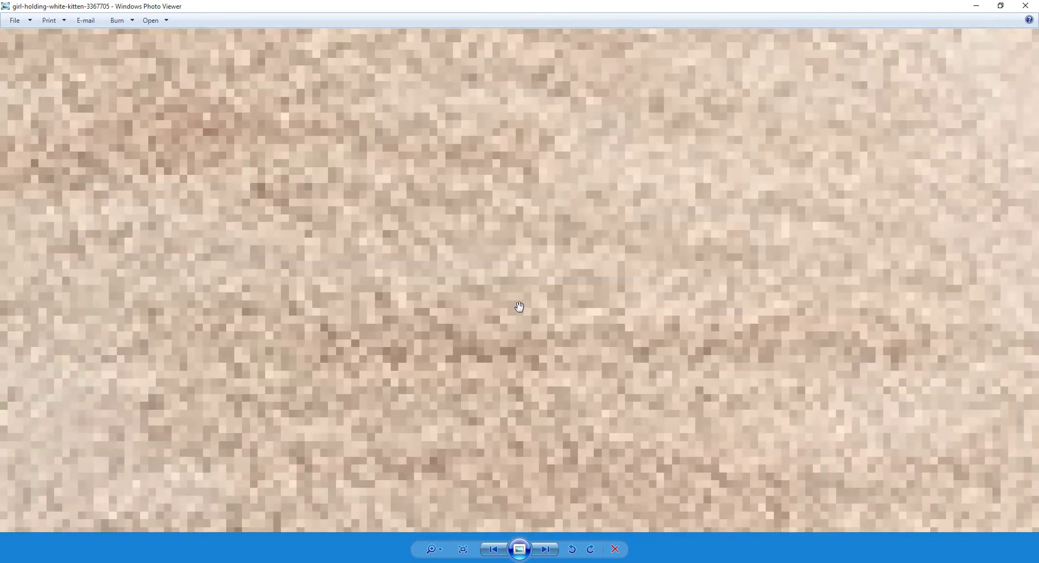
pyautogui.scroll(-4, 520, 303)
pyautogui.scroll(-8, 521, 302)
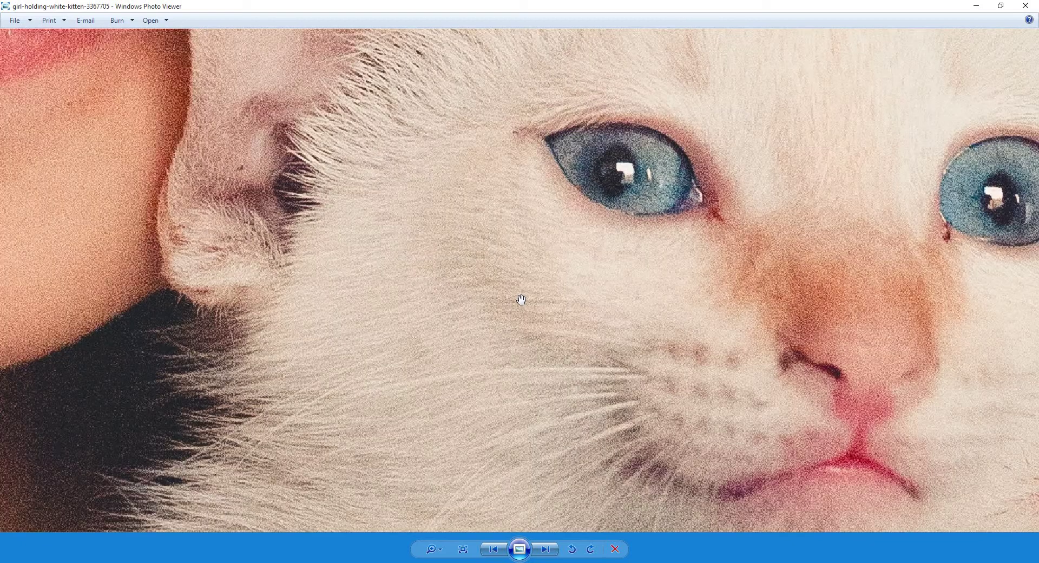
pyautogui.scroll(-6, 520, 299)
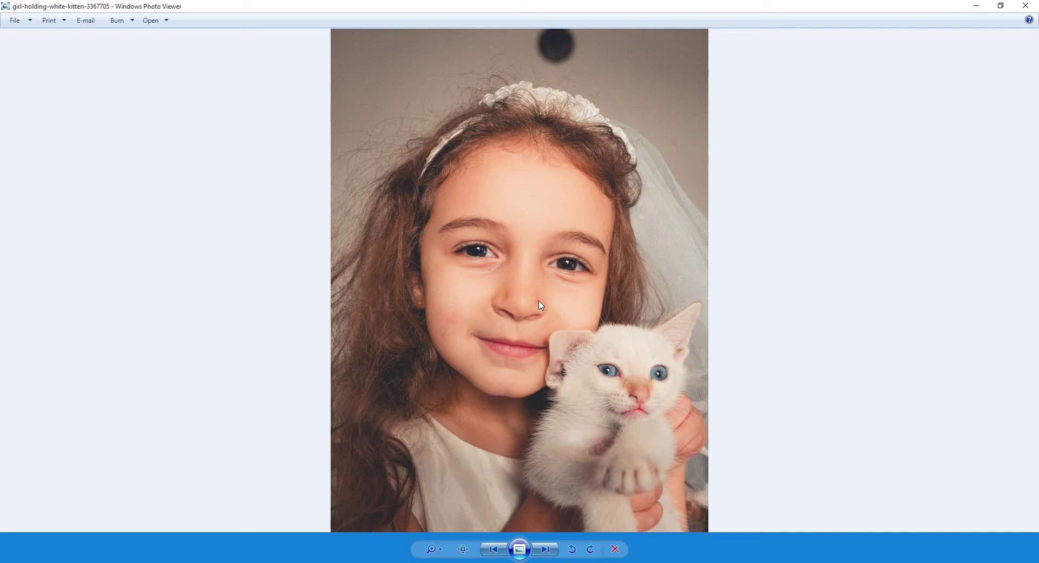
# Minimize the photo viewer and Photoshop, and switch to the Pictures folder in File Explorer
pyautogui.click(977, 5)
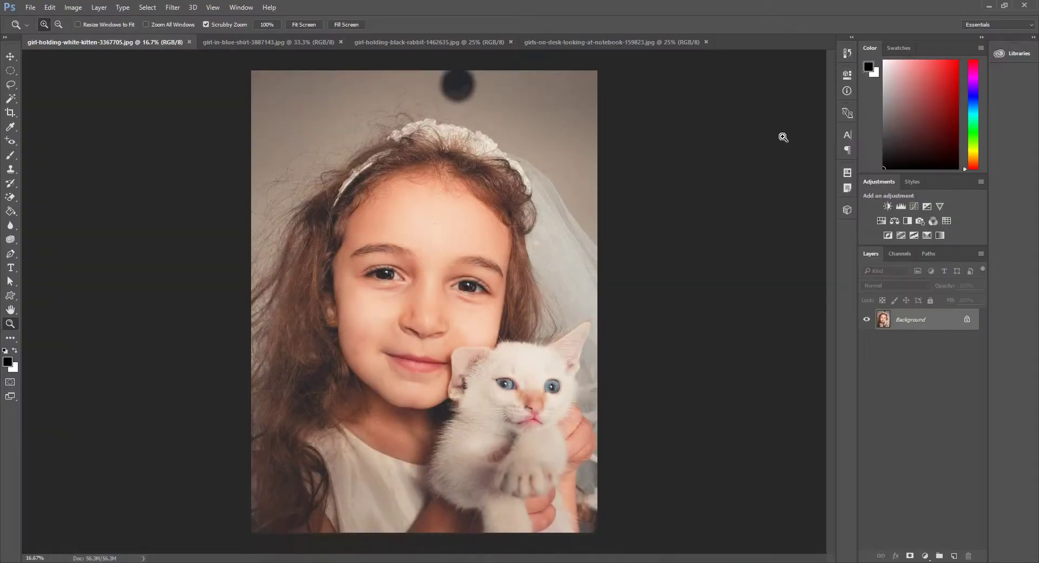
pyautogui.click(989, 6)
pyautogui.click(122, 562)
pyautogui.click(465, 483)
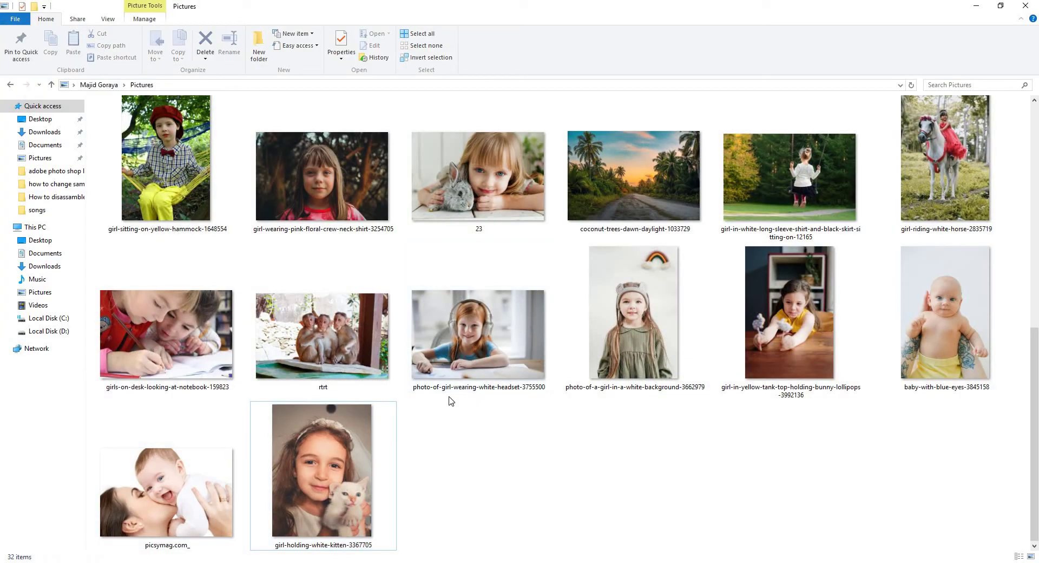
# Check the pixel dimensions, resolution and file size of girl-in-blue-shirt-3887143 in its file properties
pyautogui.scroll(5, 440, 413)
pyautogui.click(612, 184)
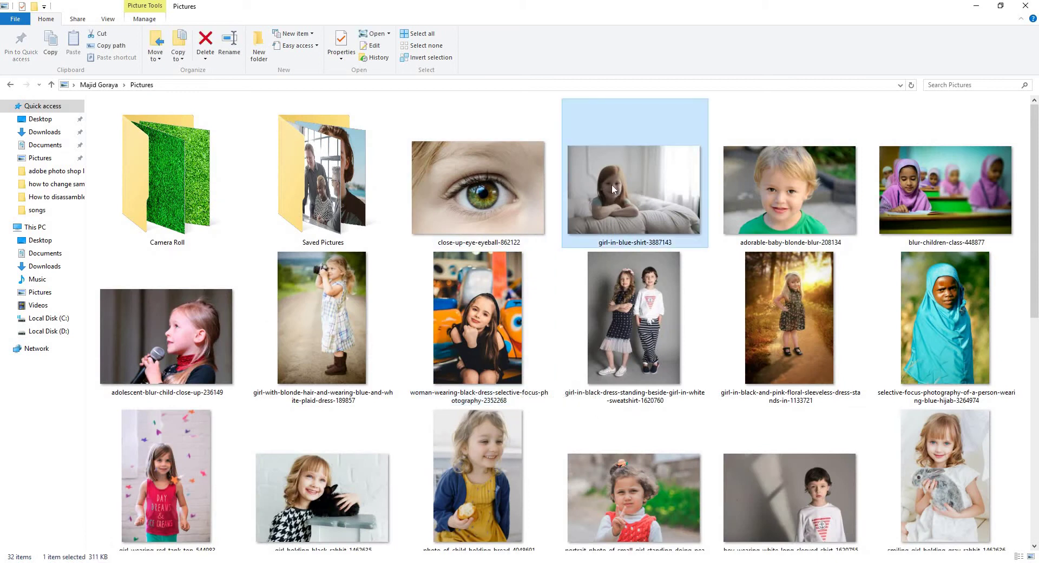
pyautogui.rightClick(612, 185)
pyautogui.click(635, 448)
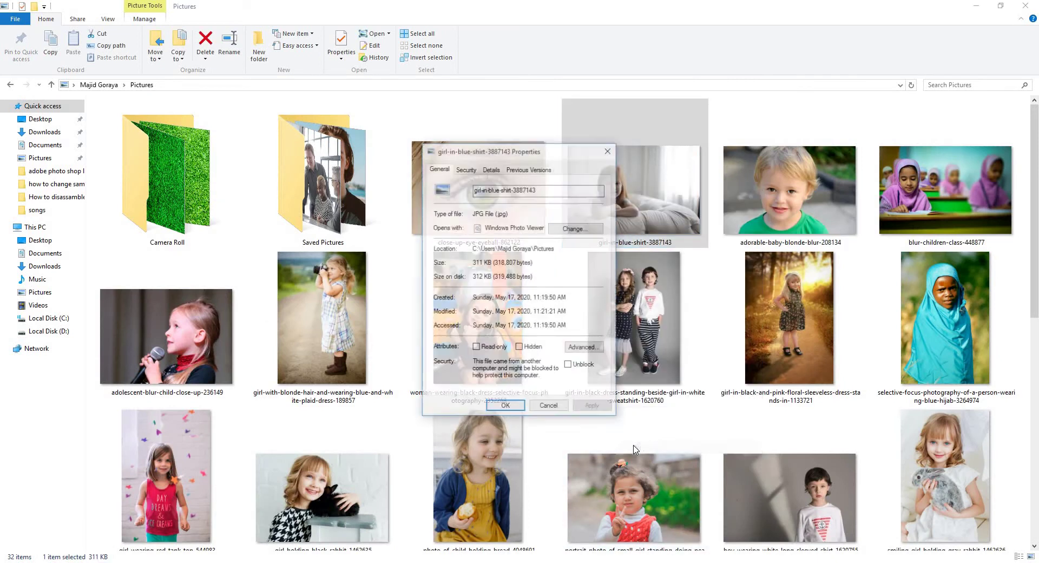
pyautogui.click(492, 170)
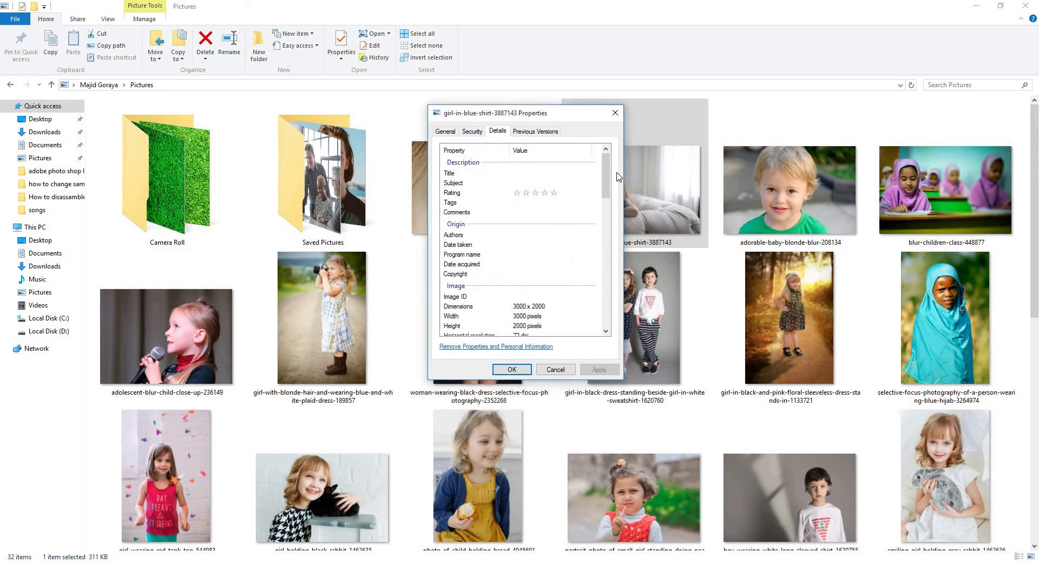
pyautogui.moveTo(607, 176); pyautogui.dragTo(615, 199)
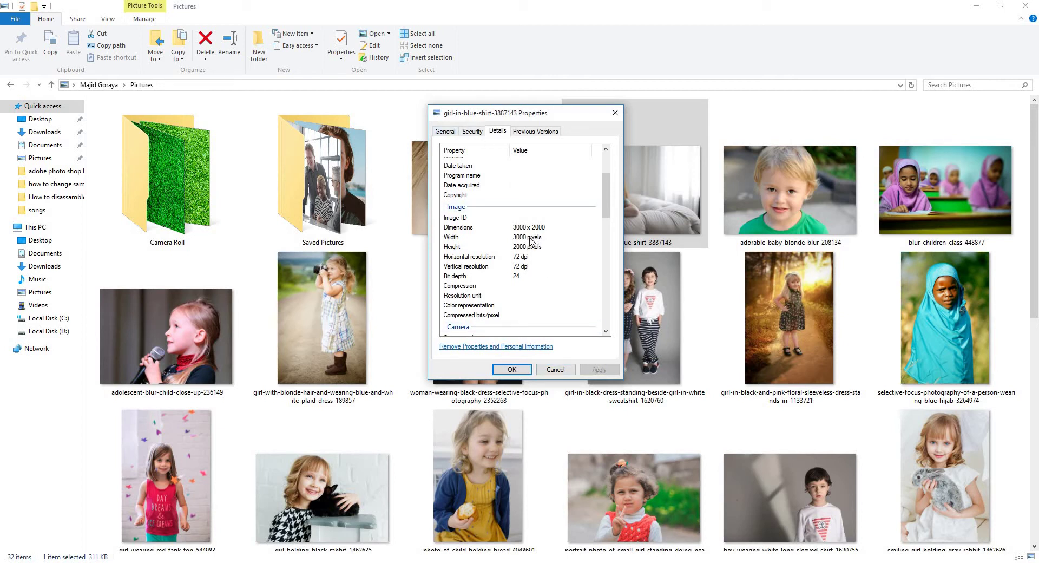
pyautogui.click(446, 131)
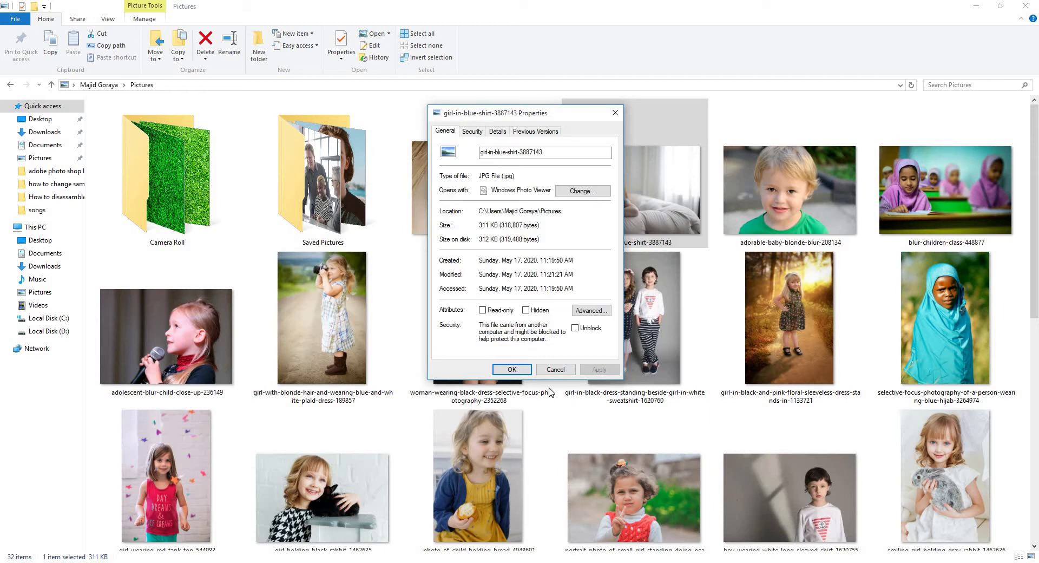
pyautogui.click(554, 371)
# Compare the pixel dimensions and file size of girl-holding-white-kitten-3367705 in its file properties, and close them without changes
pyautogui.scroll(-5, 553, 372)
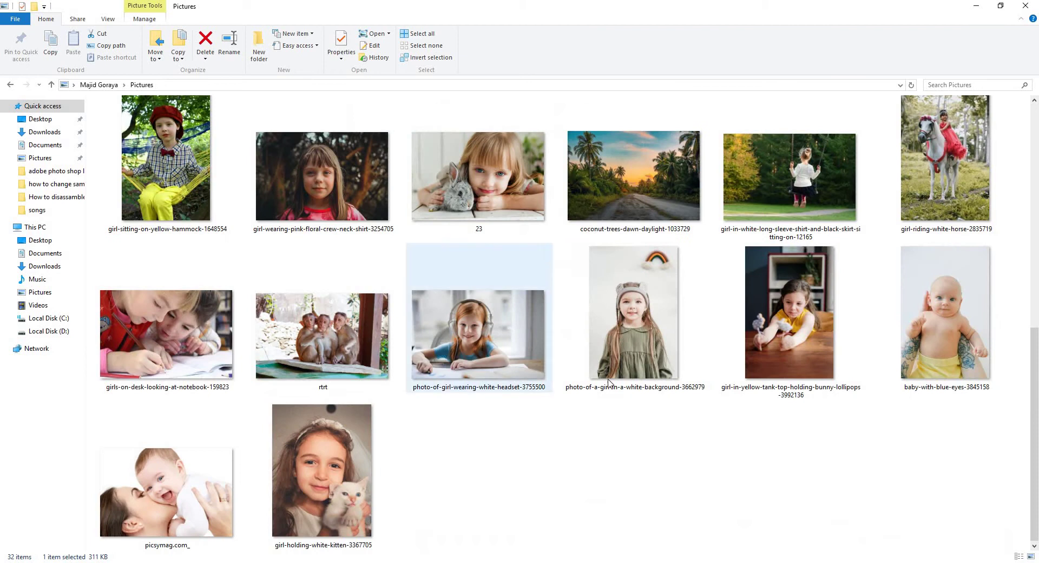
pyautogui.rightClick(334, 481)
pyautogui.click(363, 473)
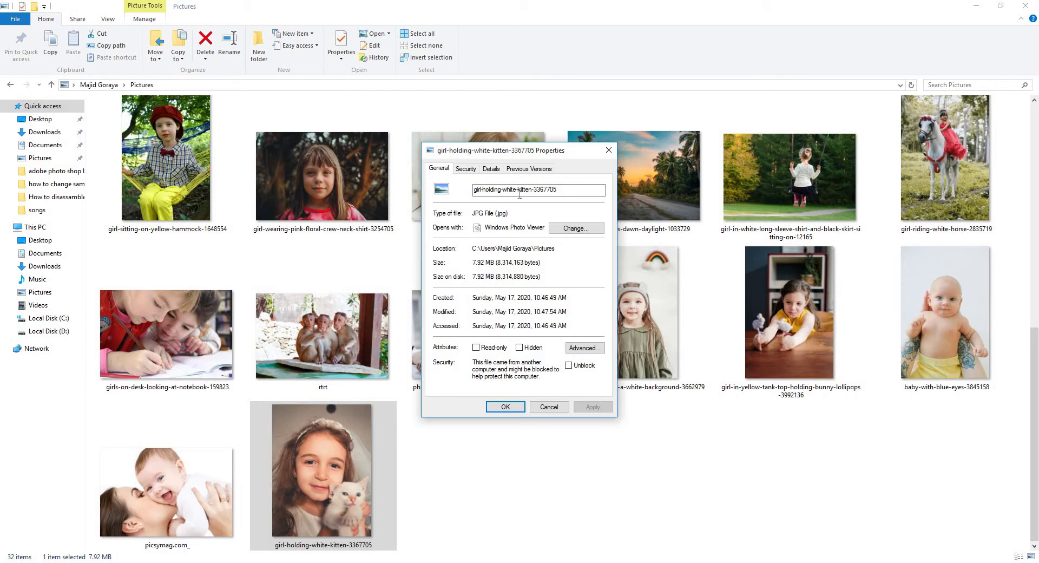
pyautogui.click(491, 169)
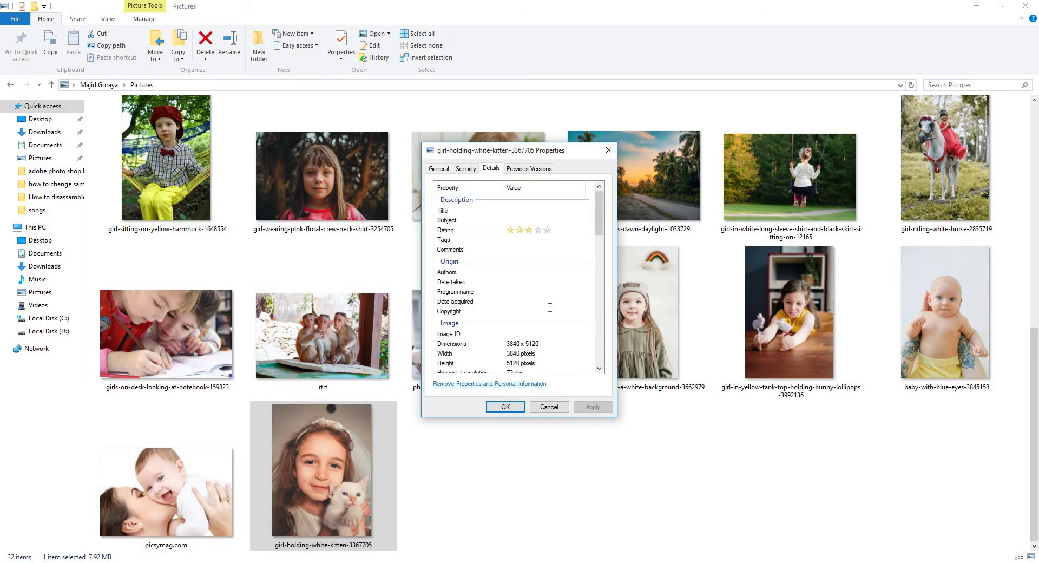
pyautogui.scroll(-3, 556, 318)
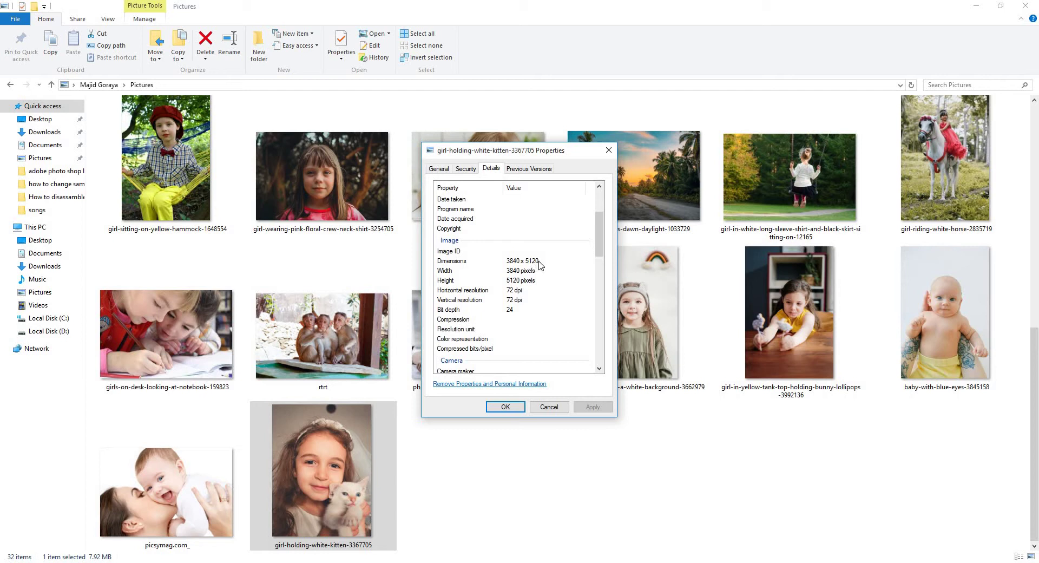
pyautogui.click(540, 263)
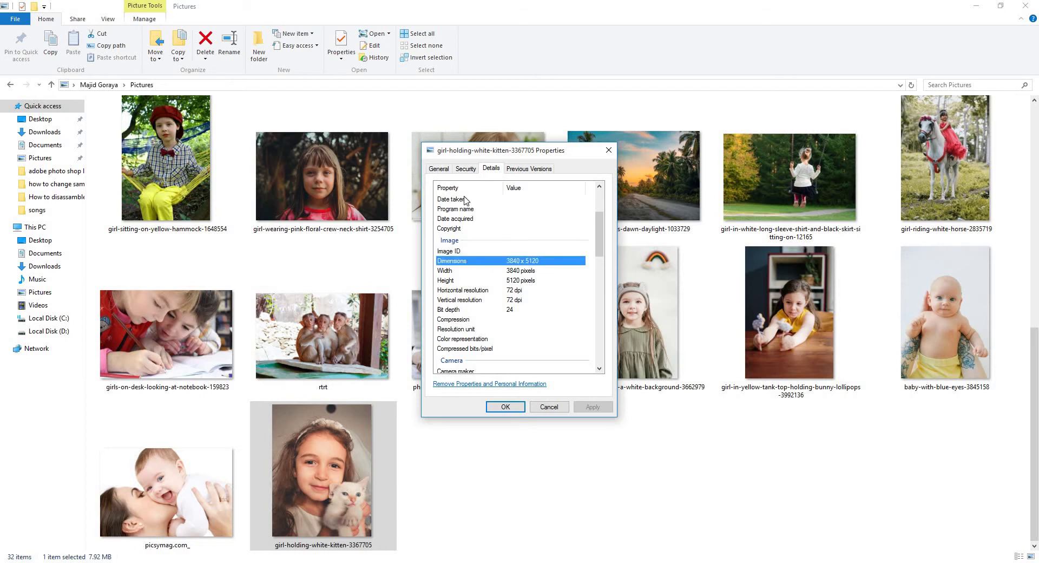
pyautogui.click(440, 169)
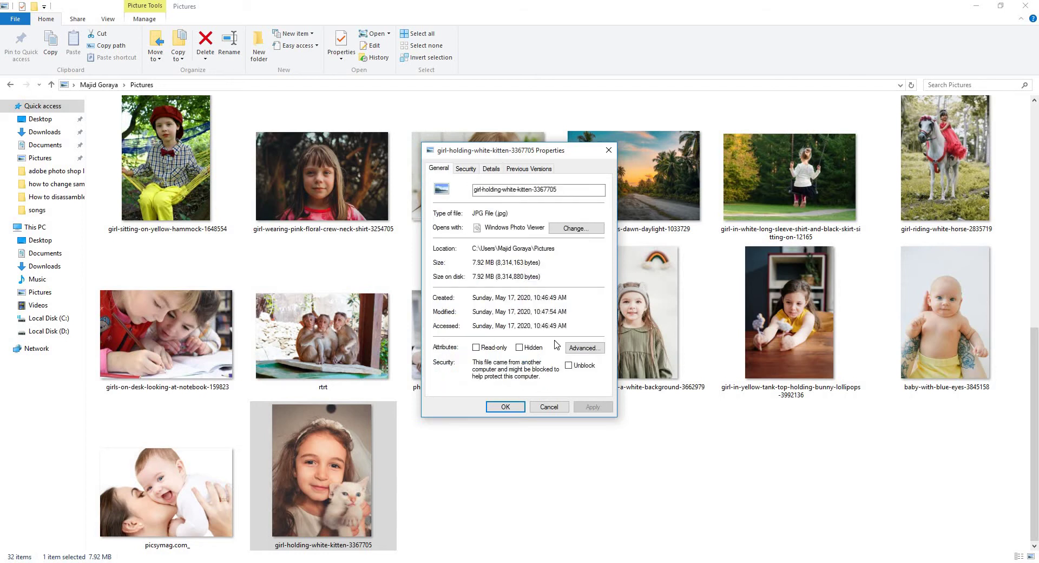
pyautogui.click(492, 170)
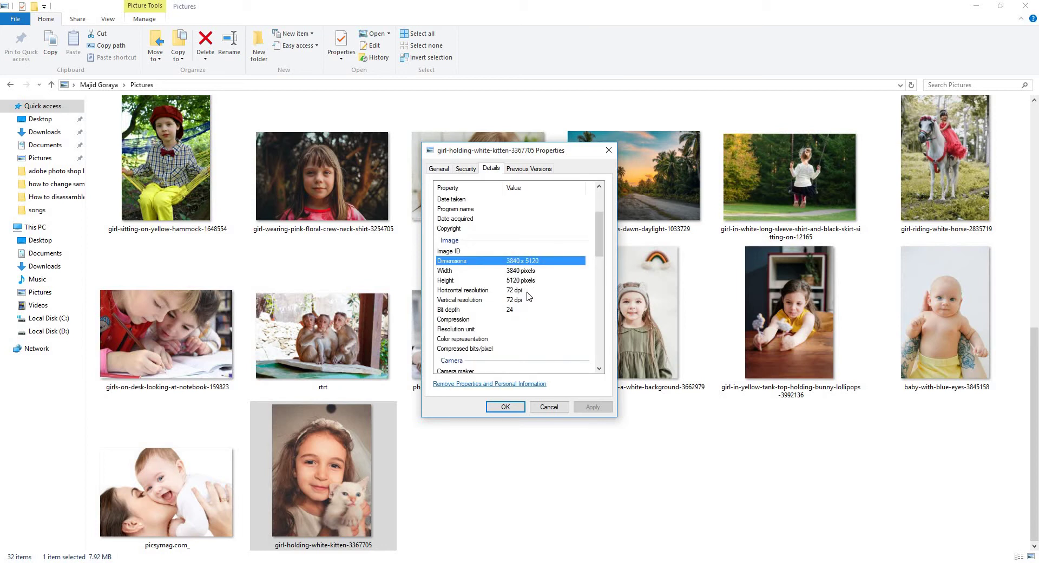
pyautogui.click(439, 169)
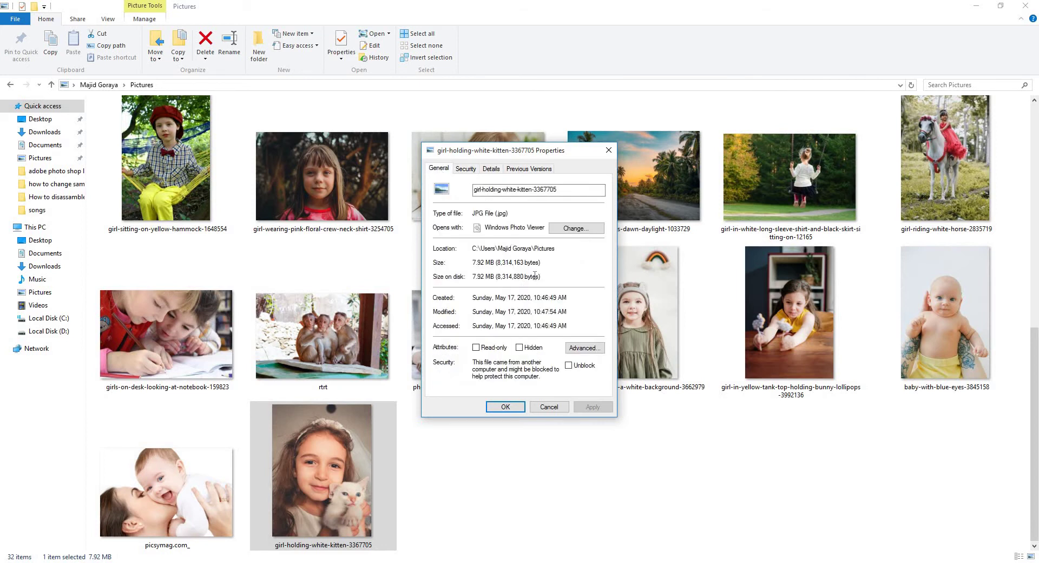
pyautogui.click(549, 407)
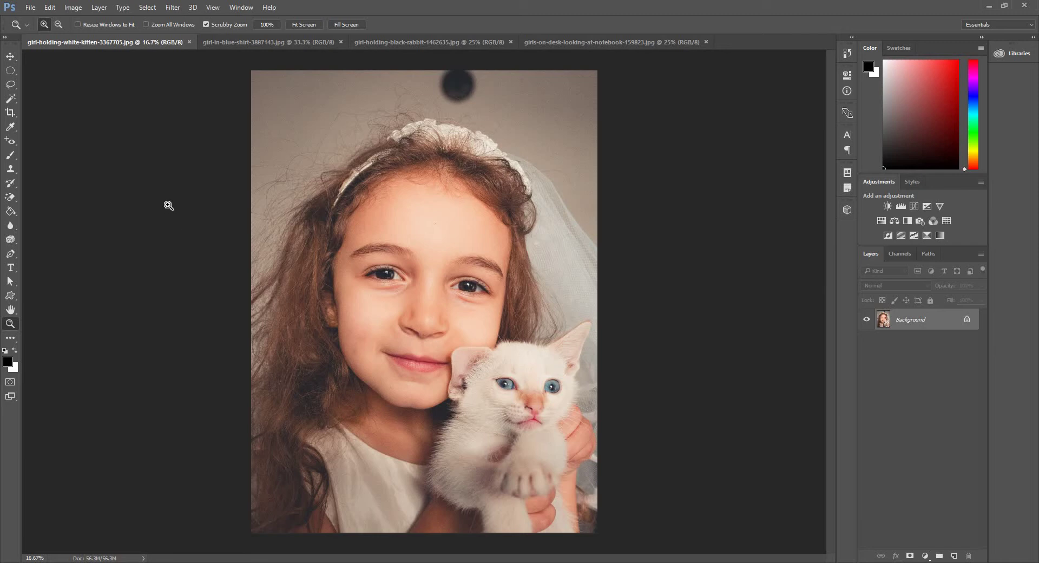
# Examine the girl's face and the kitten up close in the photo open in Photoshop
pyautogui.click(73, 7)
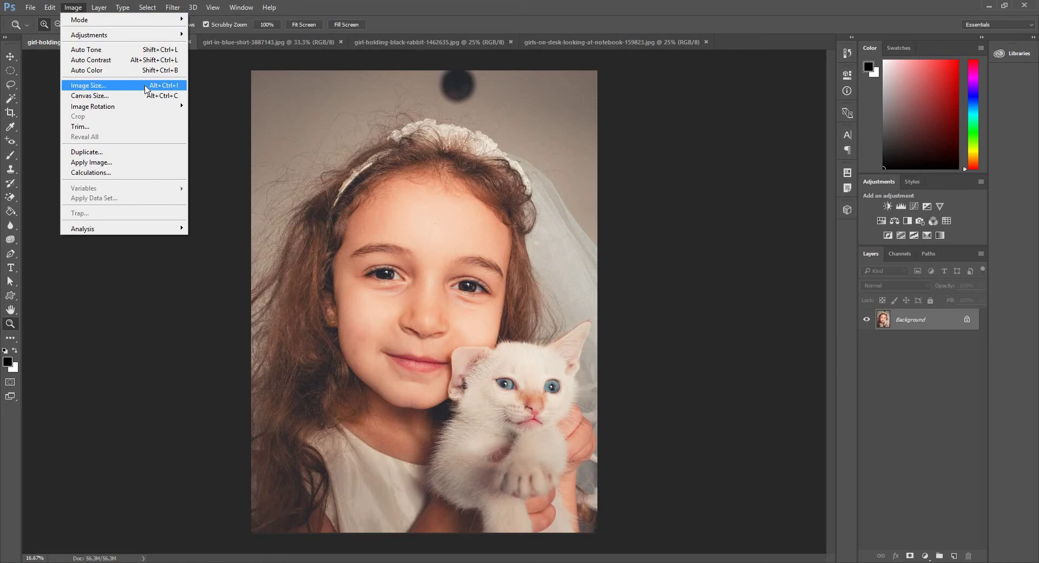
pyautogui.click(476, 211)
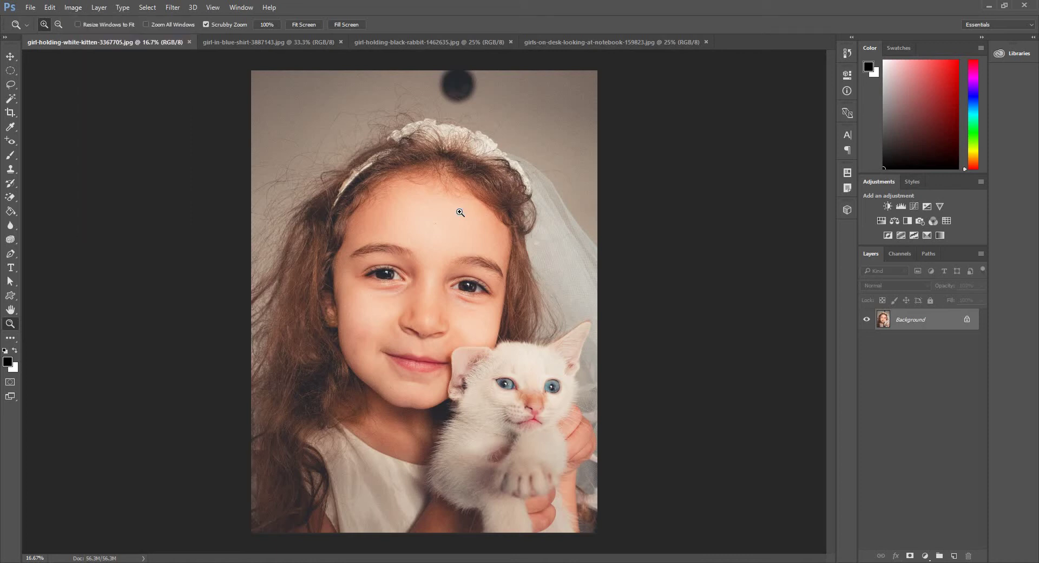
pyautogui.scroll(1, 441, 287)
pyautogui.scroll(7, 442, 288)
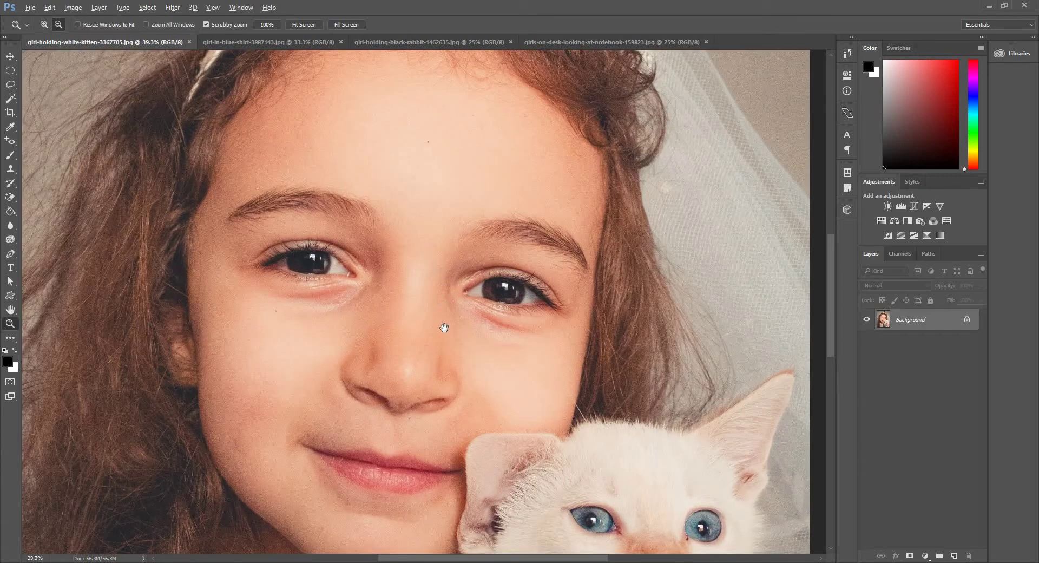
pyautogui.moveTo(434, 271); pyautogui.dragTo(414, 230)
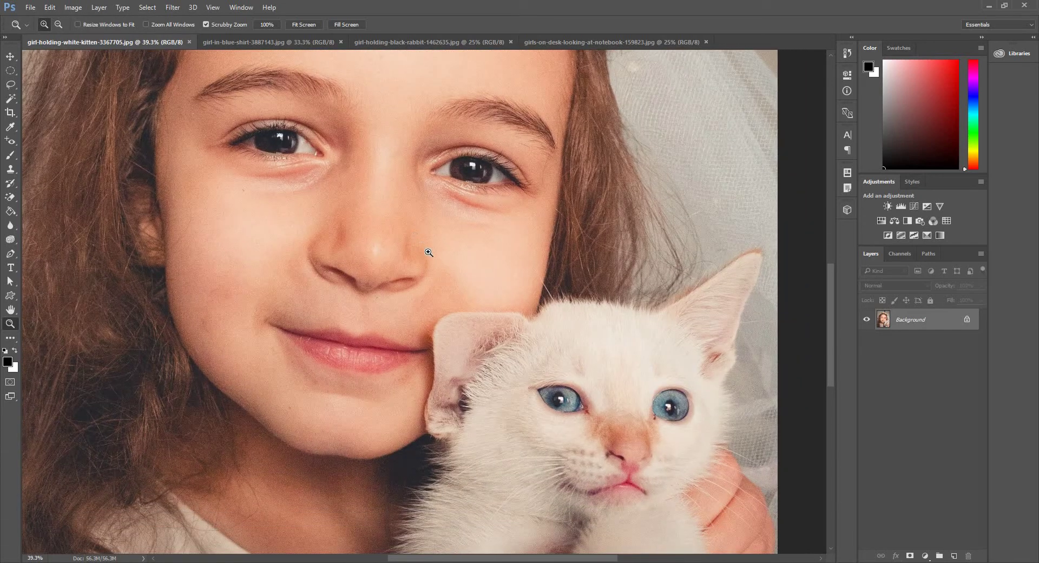
# Open the image size settings for the kitten photo and set the width to 100 pixels with proportions linked
pyautogui.click(73, 8)
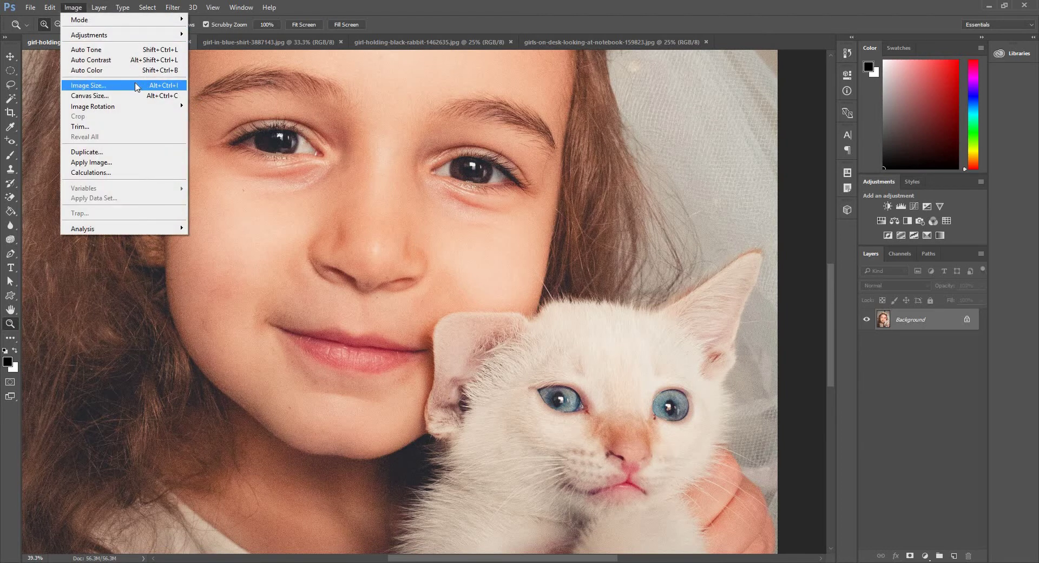
pyautogui.click(136, 86)
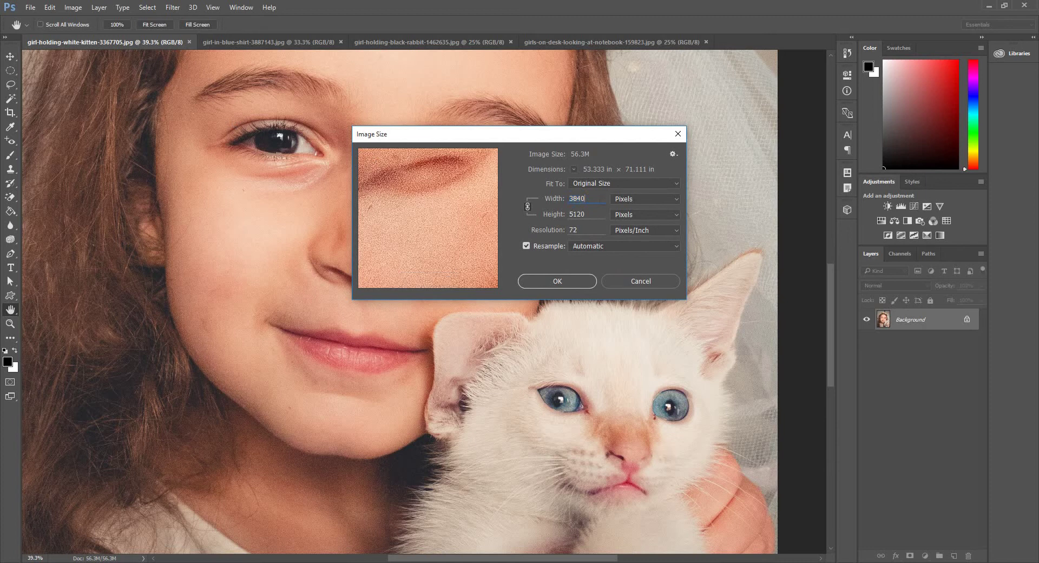
pyautogui.write('1')
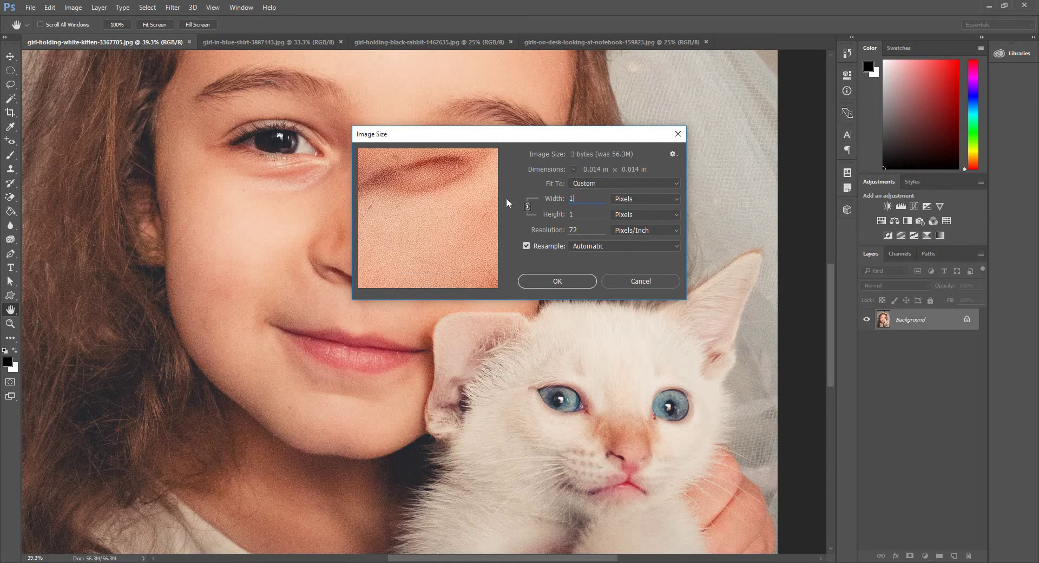
pyautogui.write('00')
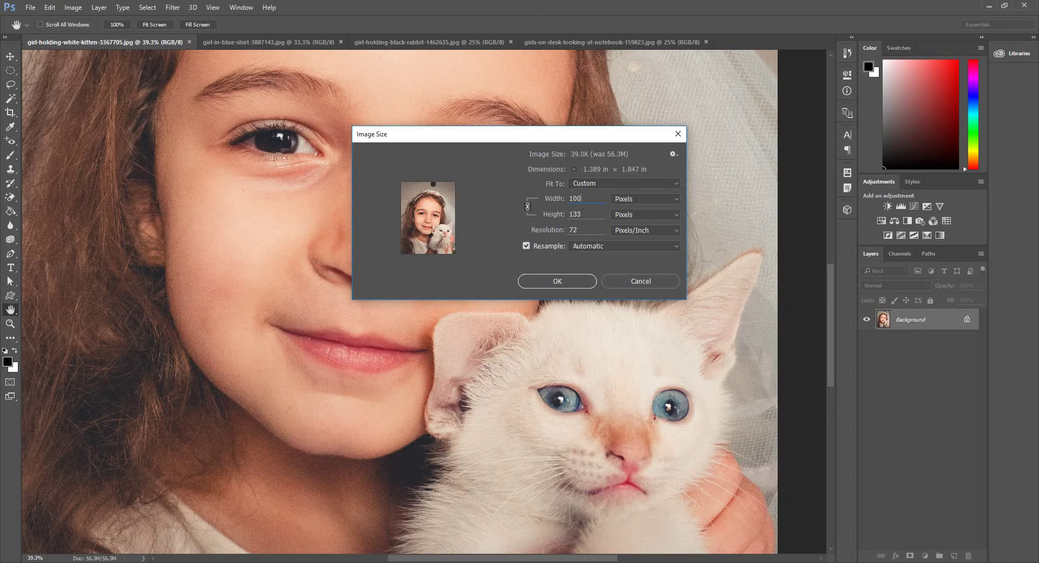
# Try an image width of 800 pixels and return the width to 100 pixels
pyautogui.moveTo(585, 199); pyautogui.dragTo(501, 196)
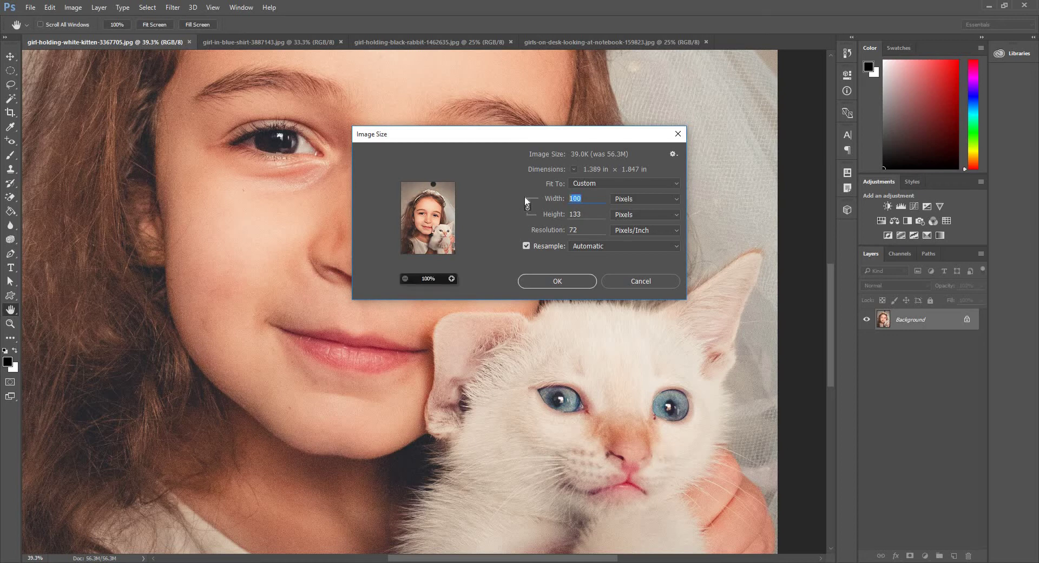
pyautogui.write('800')
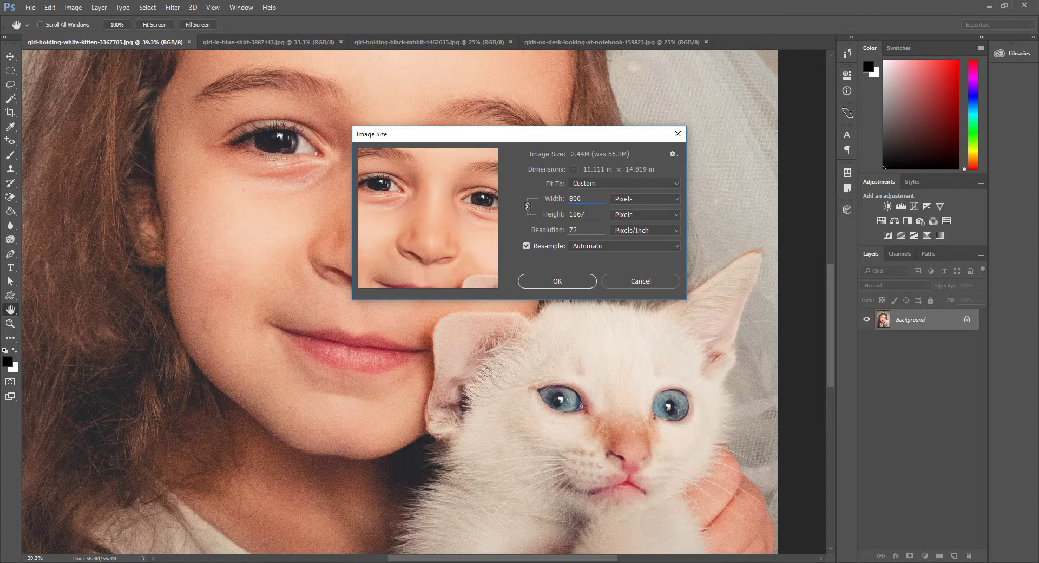
pyautogui.moveTo(577, 199); pyautogui.dragTo(529, 205)
pyautogui.write('100')
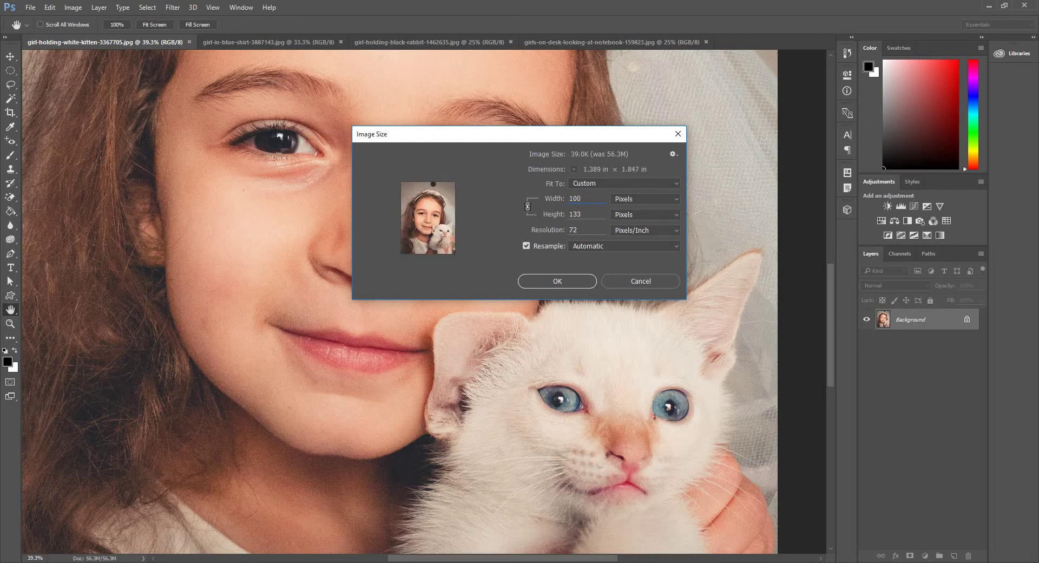
# Apply the new image size and magnify the reduced photo to inspect its pixels
pyautogui.click(558, 281)
pyautogui.press('z')
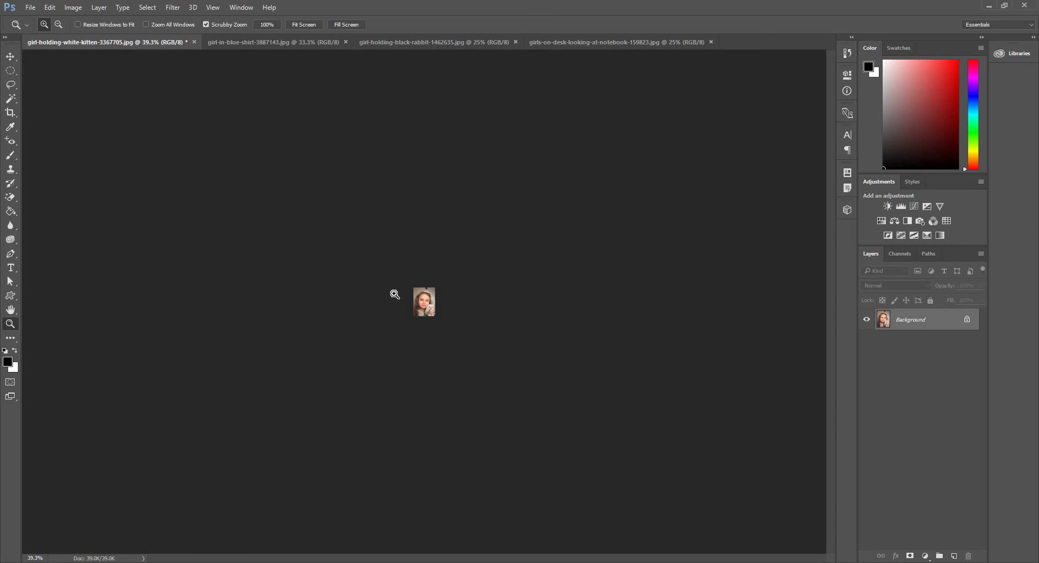
pyautogui.moveTo(432, 314); pyautogui.dragTo(431, 304)
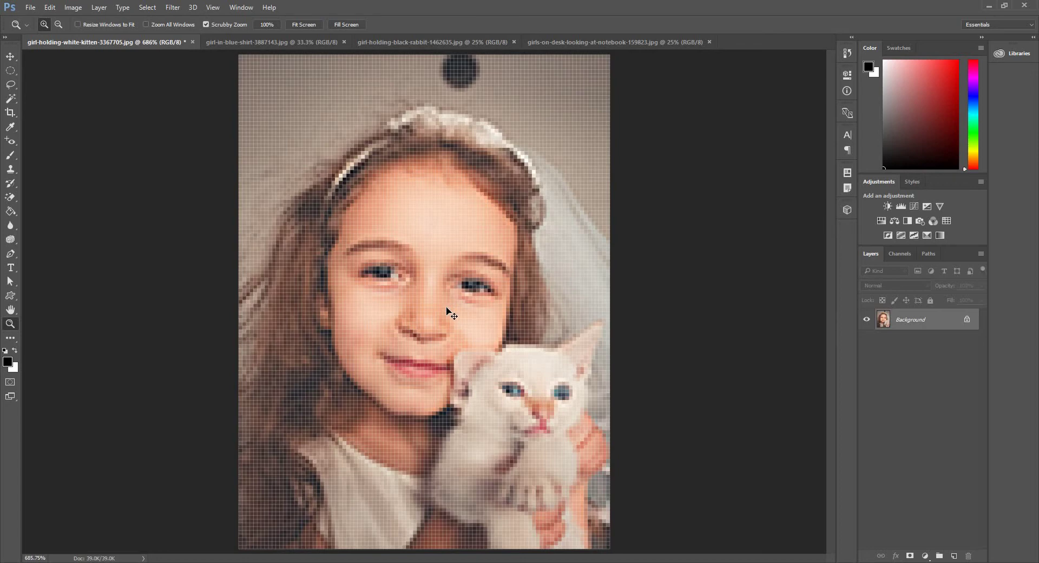
# Save the reduced kitten photo in the Pictures folder as a JPEG named 123 with quality 8 (High)
pyautogui.hotkey('ctrl', 'shift', 's')
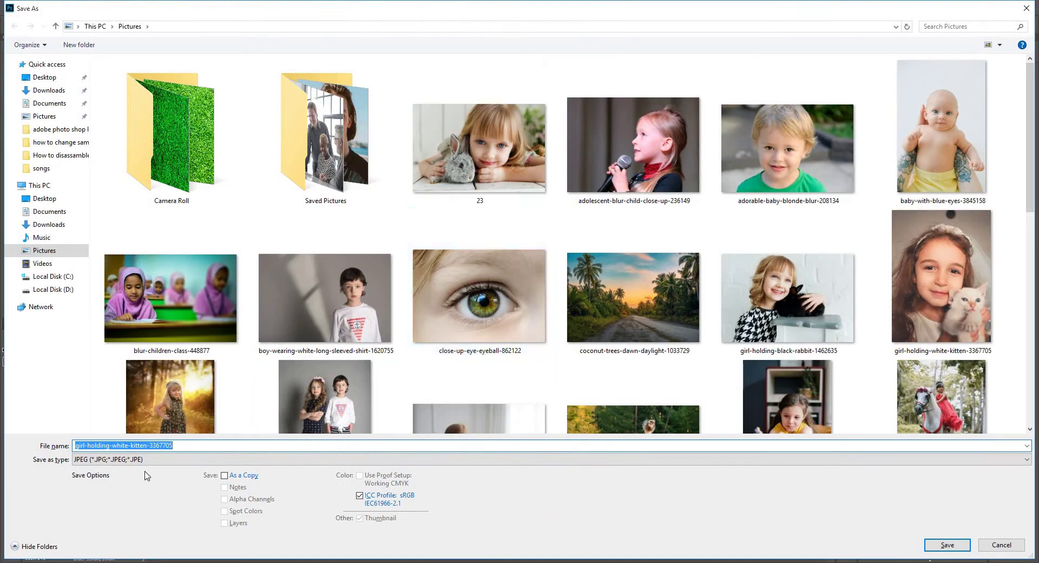
pyautogui.click(183, 445)
pyautogui.hotkey('ctrl', 'a')
pyautogui.write('21')
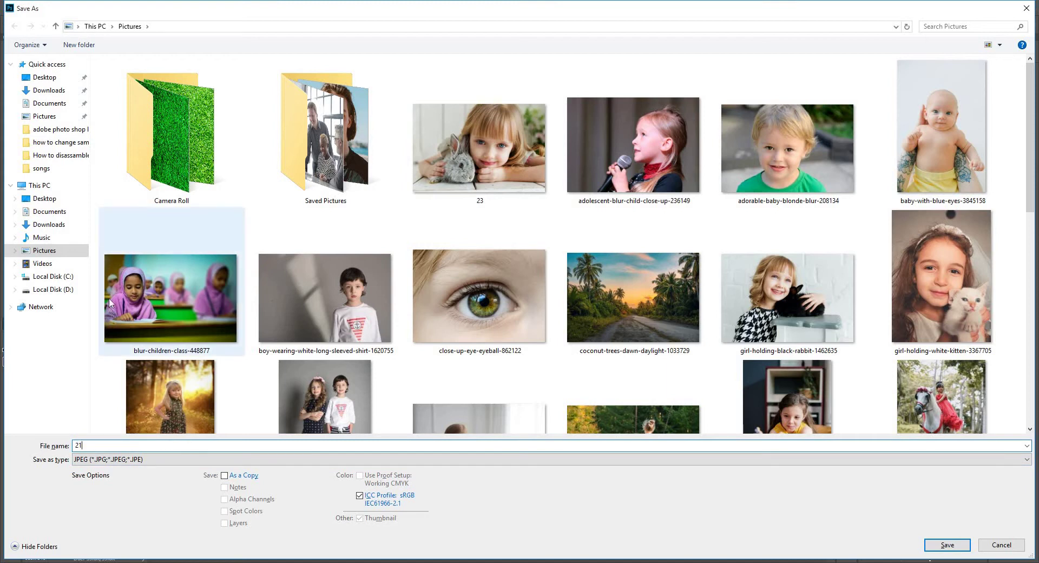
pyautogui.press('BackSpace')
pyautogui.press('BackSpace')
pyautogui.write('123')
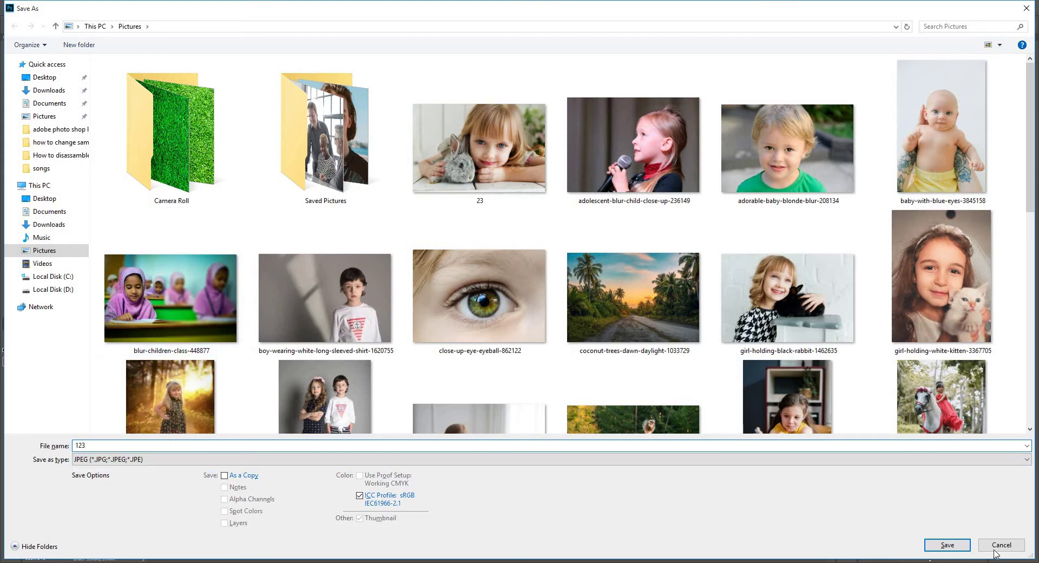
pyautogui.click(956, 546)
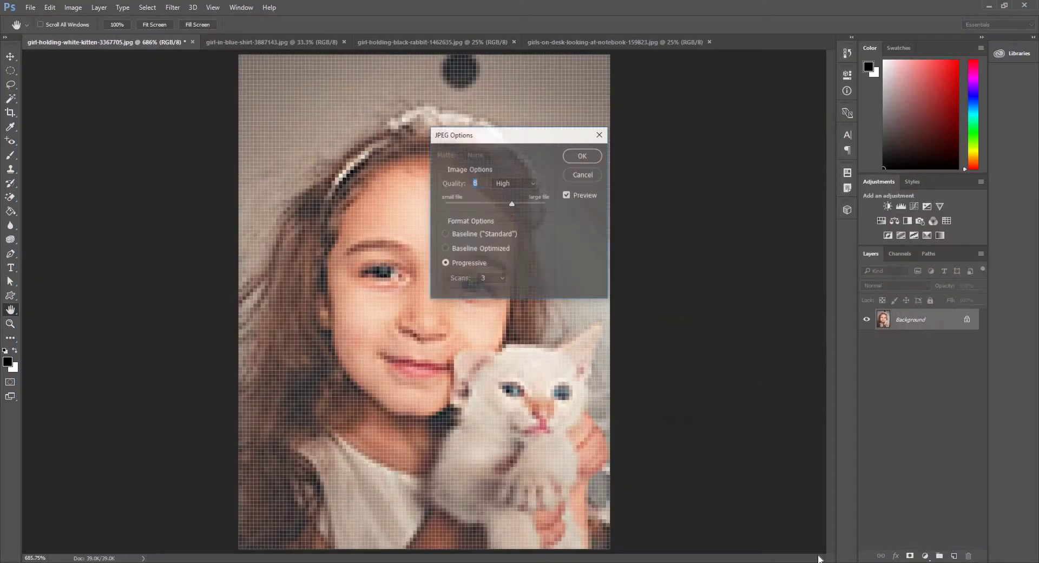
pyautogui.click(582, 155)
pyautogui.press('z')
# Switch to File Explorer, view the saved picture 123 from the Pictures folder at its actual size, and close the viewer
pyautogui.click(290, 562)
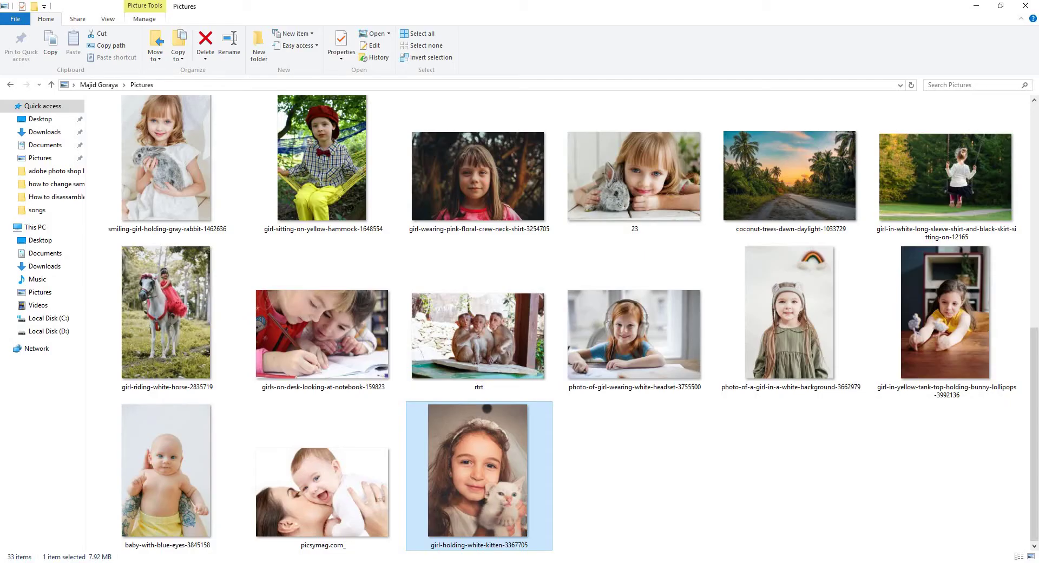
pyautogui.scroll(5, 448, 533)
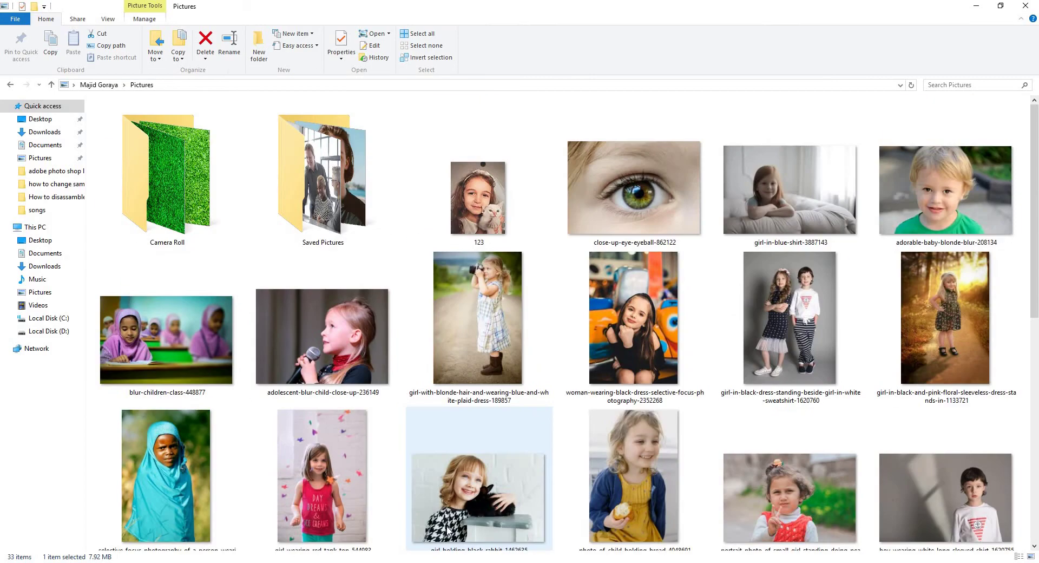
pyautogui.rightClick(468, 201)
pyautogui.doubleClick(470, 195)
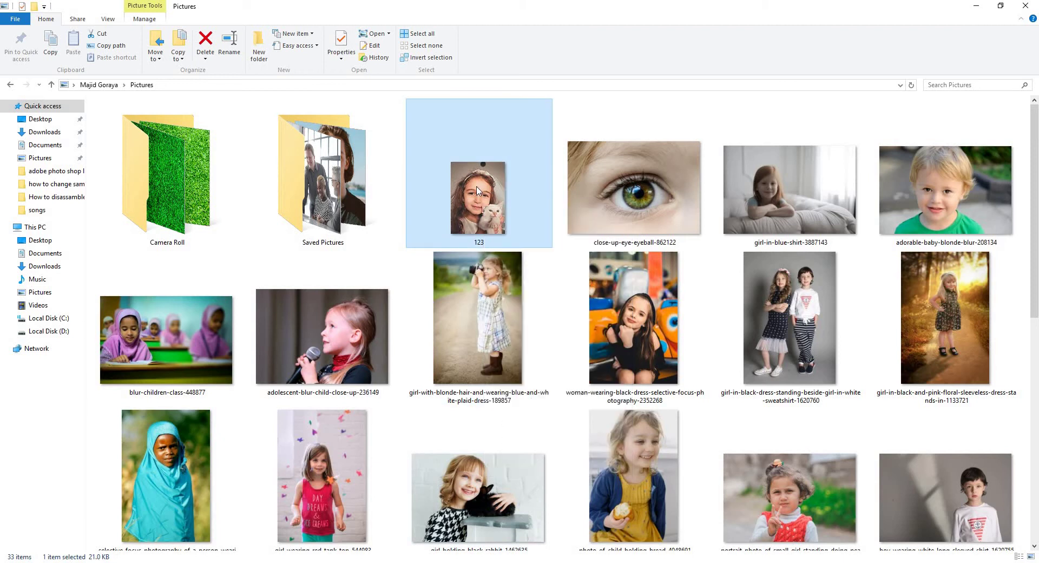
pyautogui.doubleClick(578, 57)
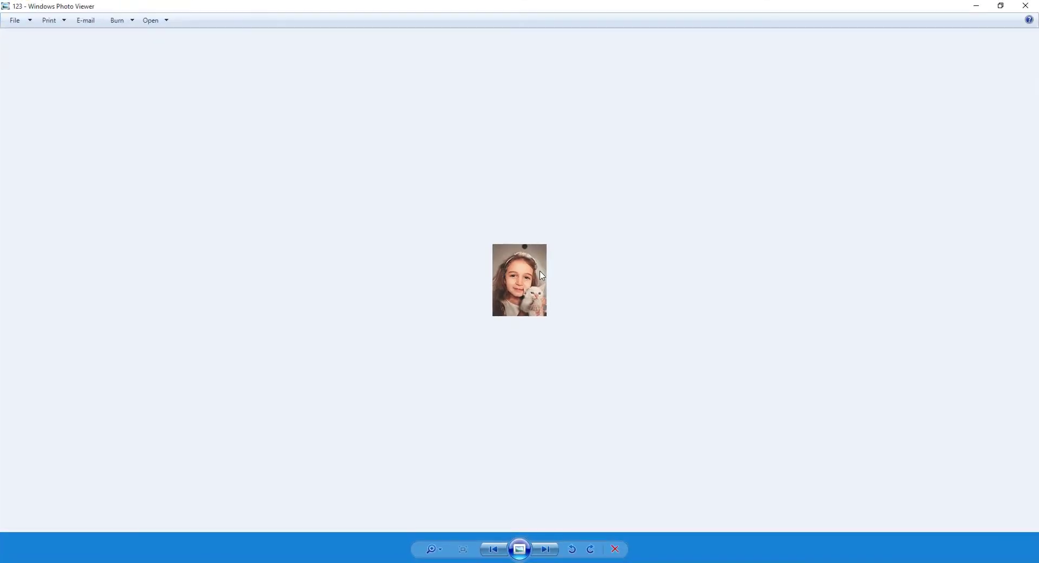
pyautogui.scroll(5, 588, 265)
pyautogui.click(1026, 5)
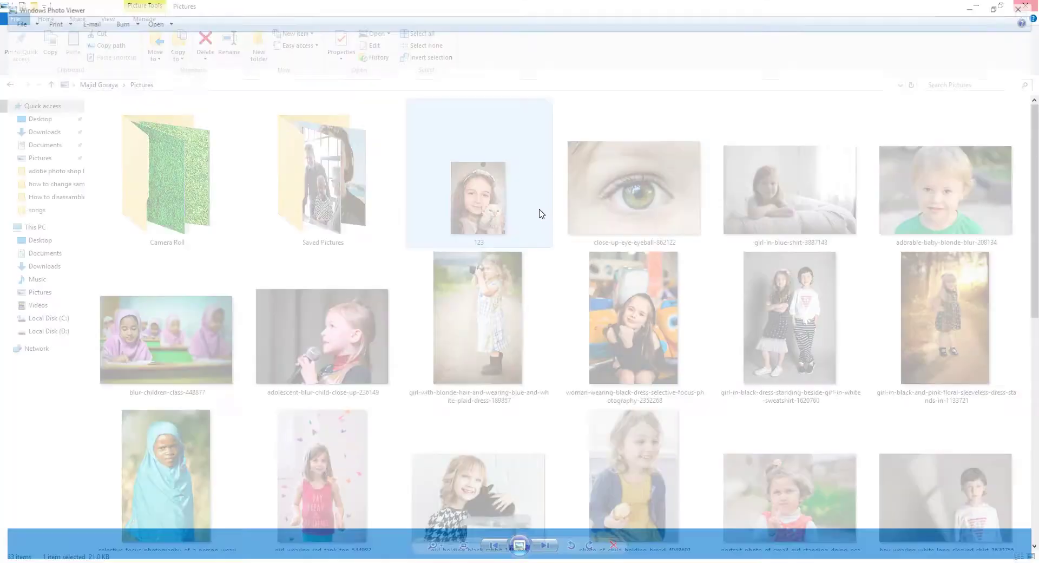
# Check the file size and pixel dimensions in the properties of 123, and return to the girl-in-blue-shirt photo in Photoshop
pyautogui.rightClick(468, 197)
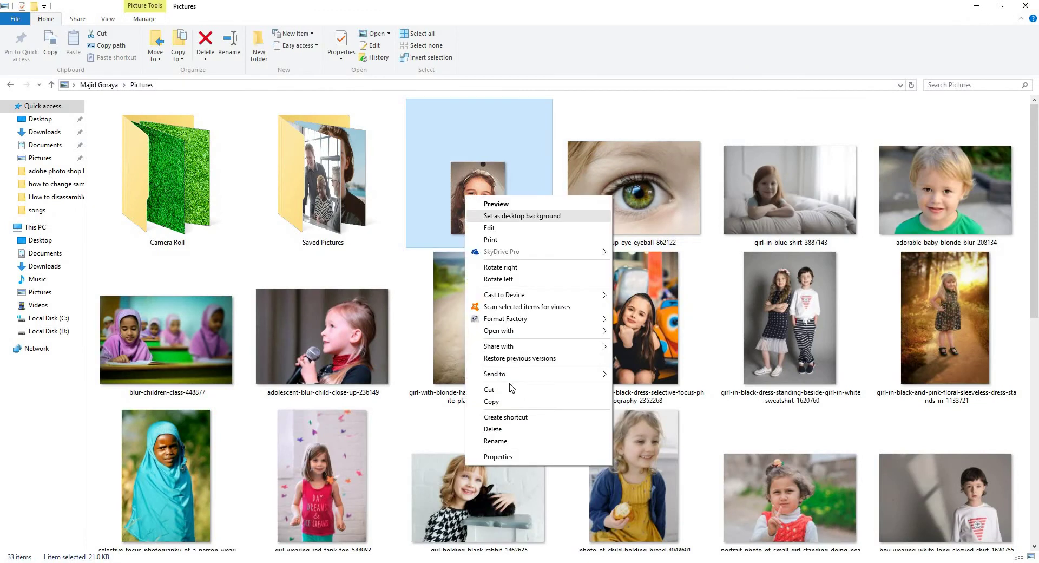
pyautogui.click(504, 457)
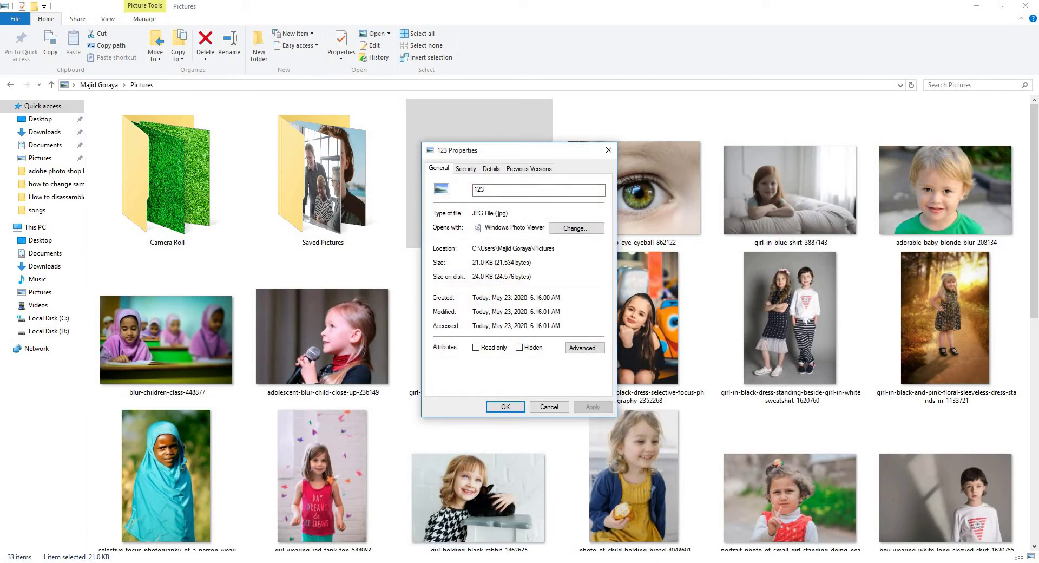
pyautogui.click(493, 170)
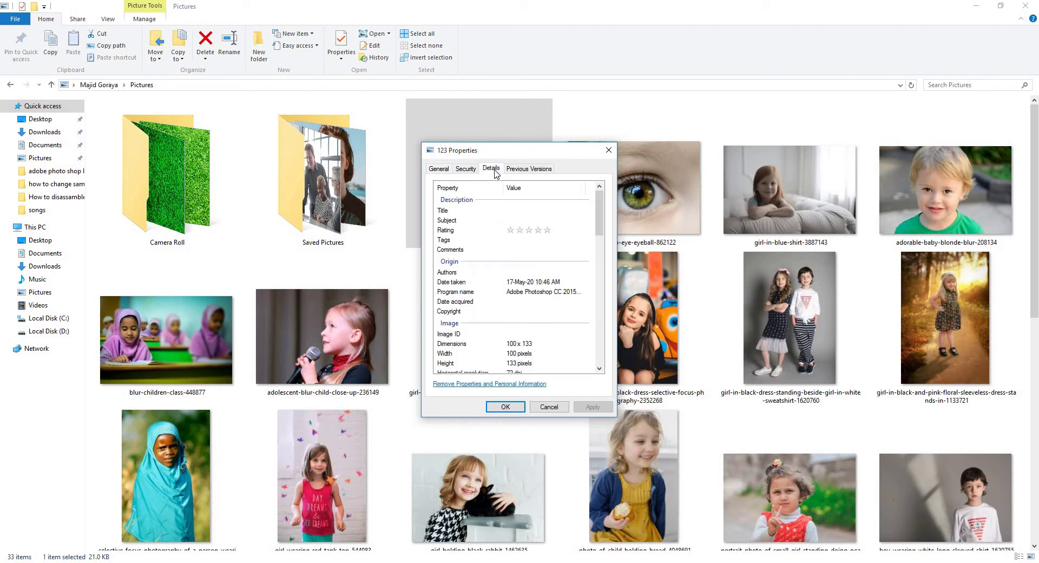
pyautogui.scroll(-2, 557, 352)
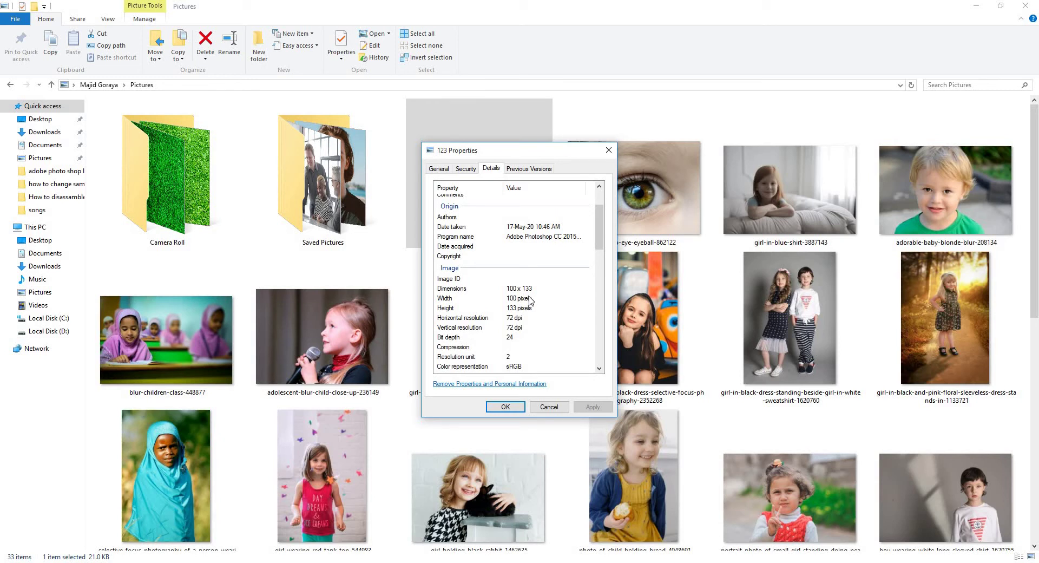
pyautogui.click(549, 410)
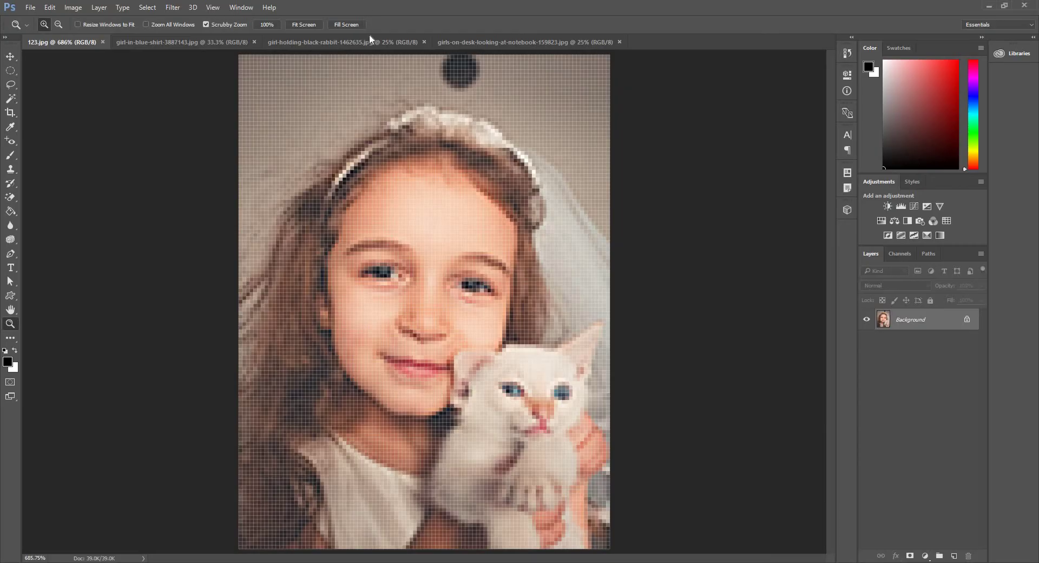
pyautogui.click(175, 41)
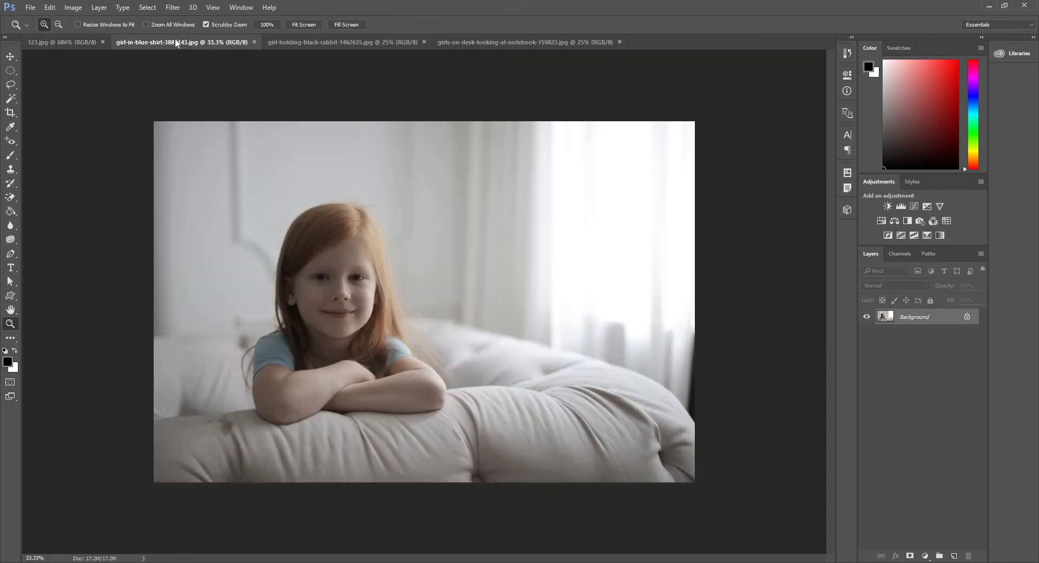
# Try an image width of 1500 pixels with proportions linked for the girl-in-blue-shirt photo
pyautogui.click(49, 7)
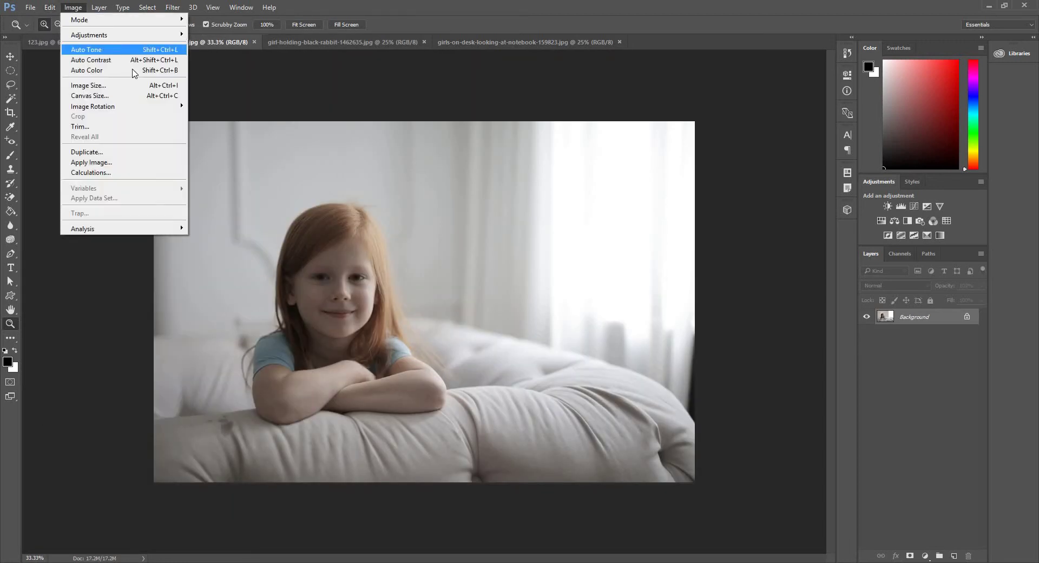
pyautogui.click(147, 85)
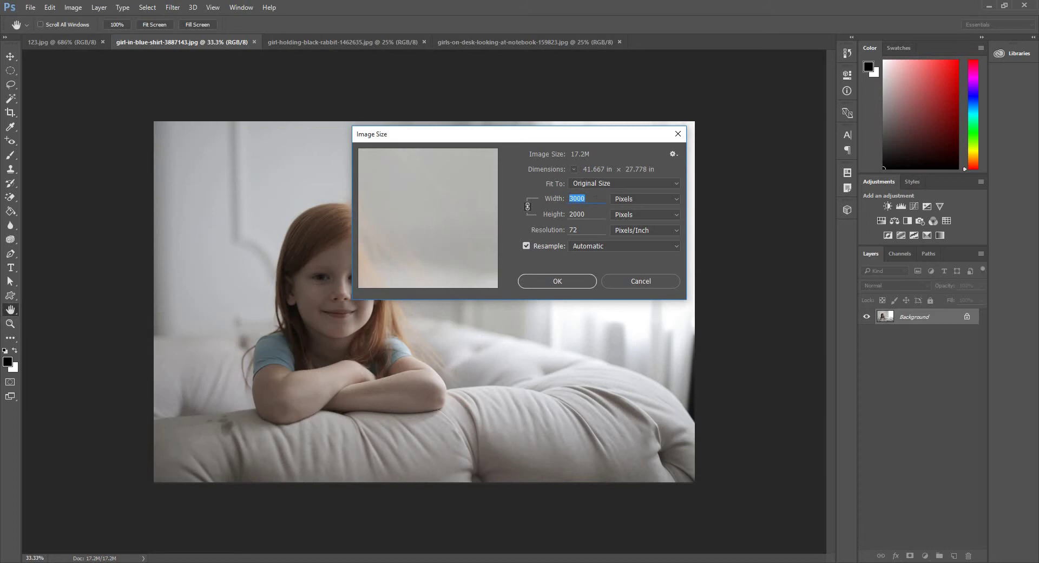
pyautogui.click(595, 200)
pyautogui.doubleClick(595, 200)
pyautogui.write('1500')
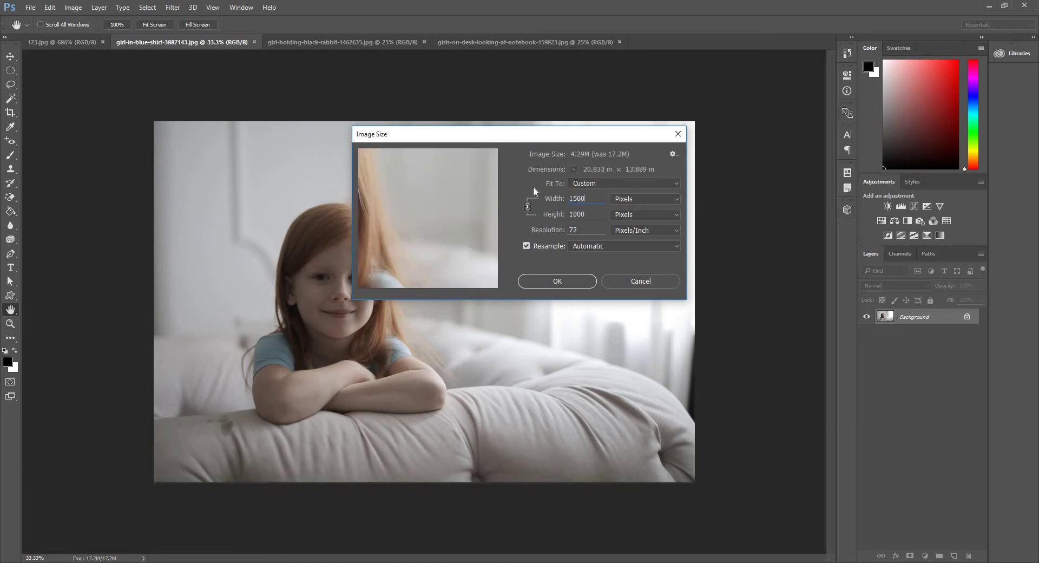
pyautogui.moveTo(596, 214); pyautogui.dragTo(559, 214)
pyautogui.click(632, 282)
# Reopen the image size settings for the girl-in-blue-shirt photo, try a linked width of 1500 pixels, and set the height to 2000 pixels
pyautogui.click(72, 8)
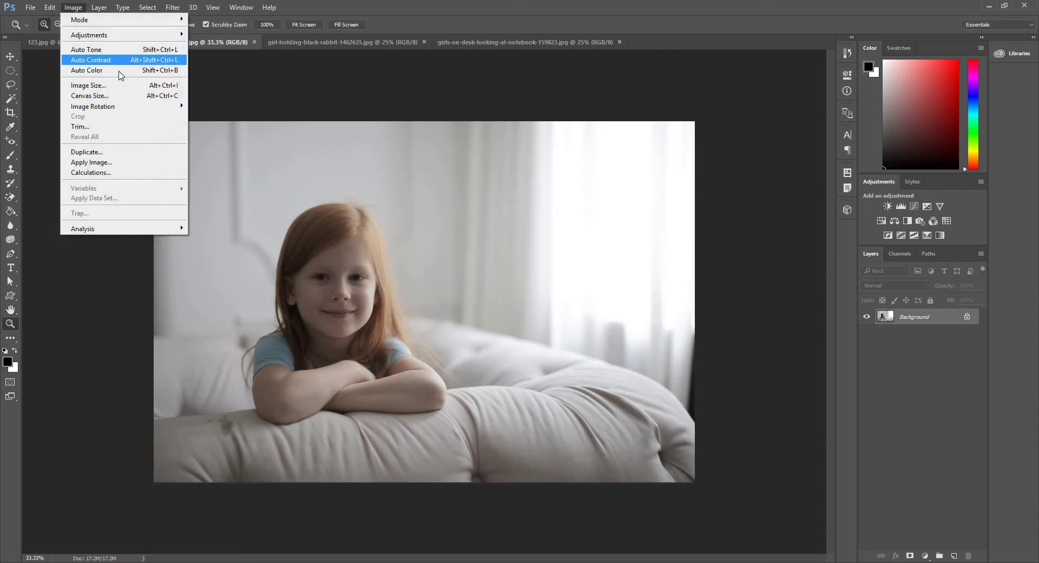
pyautogui.click(143, 87)
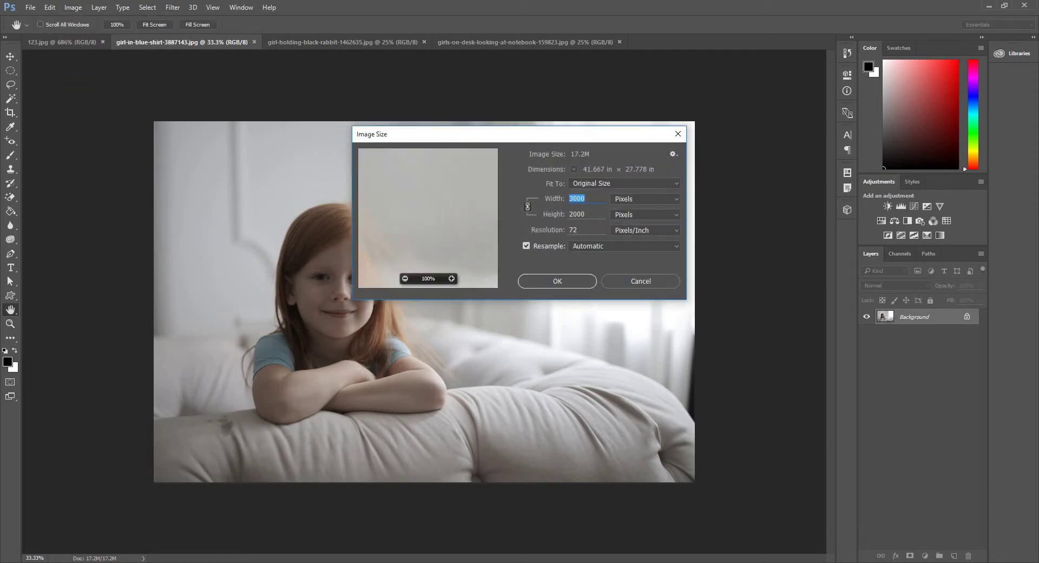
pyautogui.click(594, 199)
pyautogui.moveTo(594, 199); pyautogui.dragTo(525, 194)
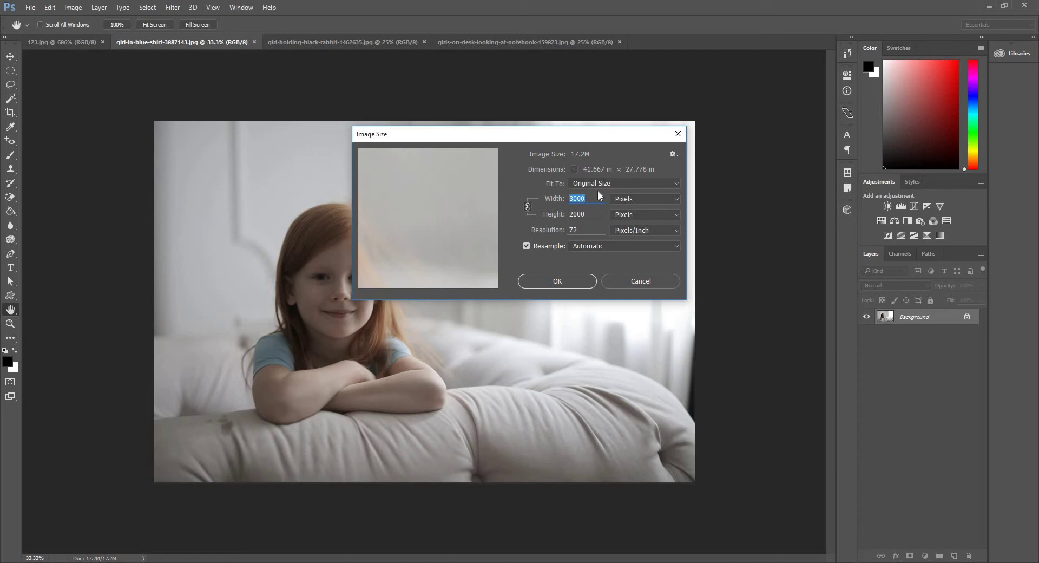
pyautogui.write('1500')
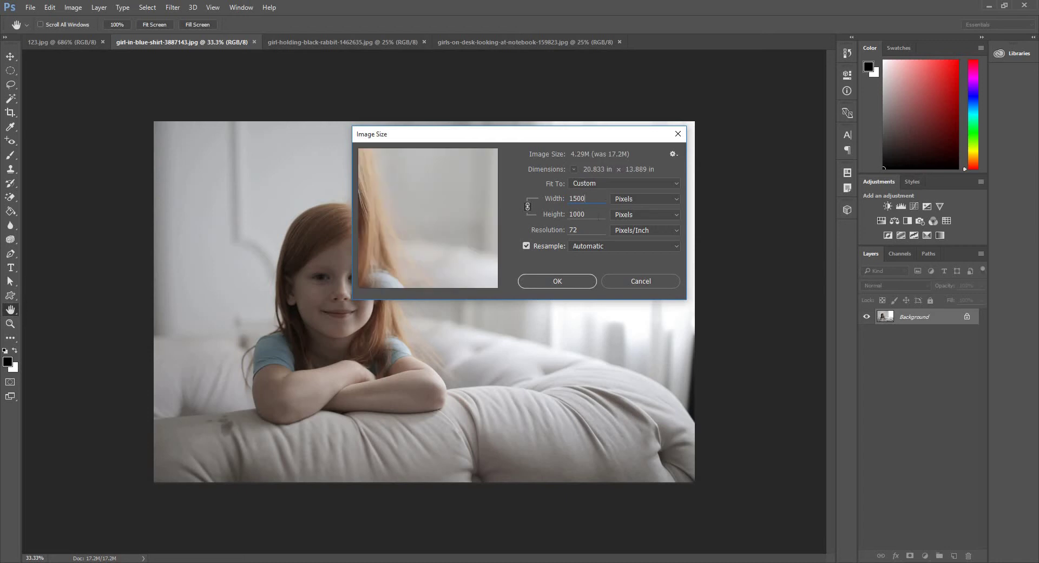
pyautogui.press('Tab')
pyautogui.write('2000')
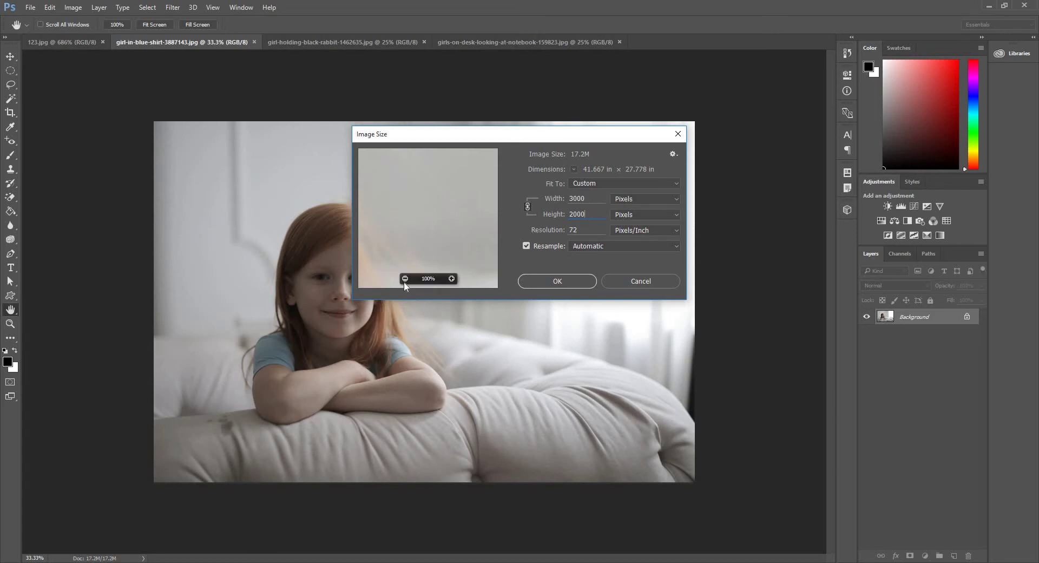
# Unlink the photo's width and height, set the width to 1500 pixels with the height at 2000 pixels, and apply the resize
pyautogui.click(405, 278)
pyautogui.click(405, 278)
pyautogui.click(405, 278)
pyautogui.click(405, 279)
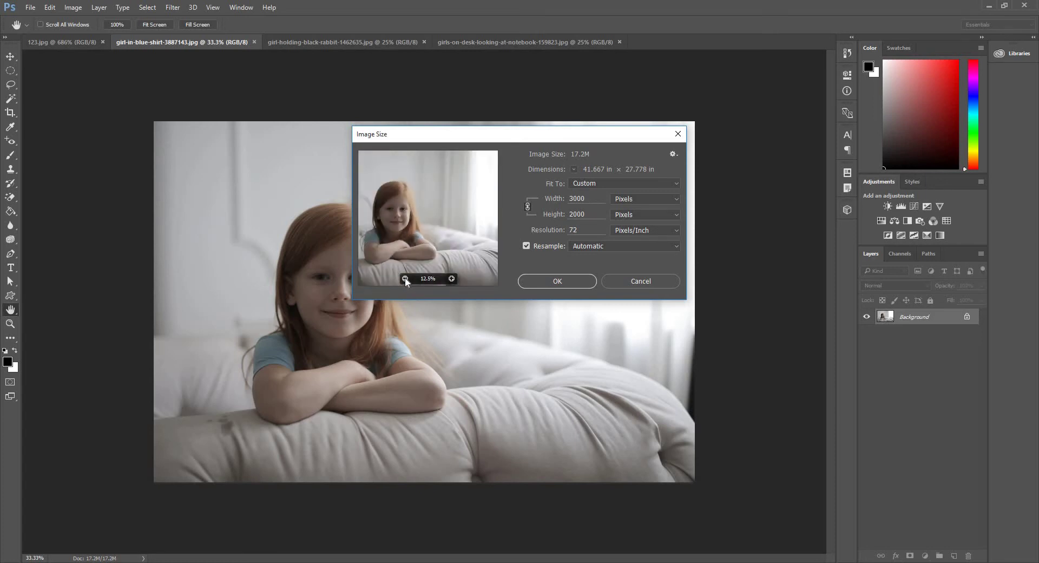
pyautogui.click(405, 278)
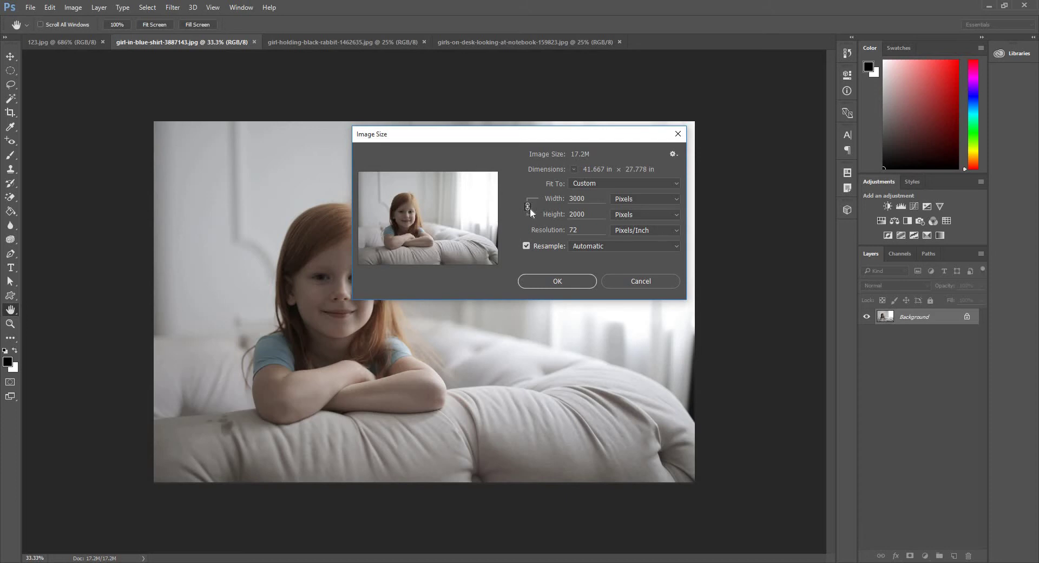
pyautogui.press('Tab')
pyautogui.click(529, 206)
pyautogui.hotkey('shift', 'Tab')
pyautogui.write('1500')
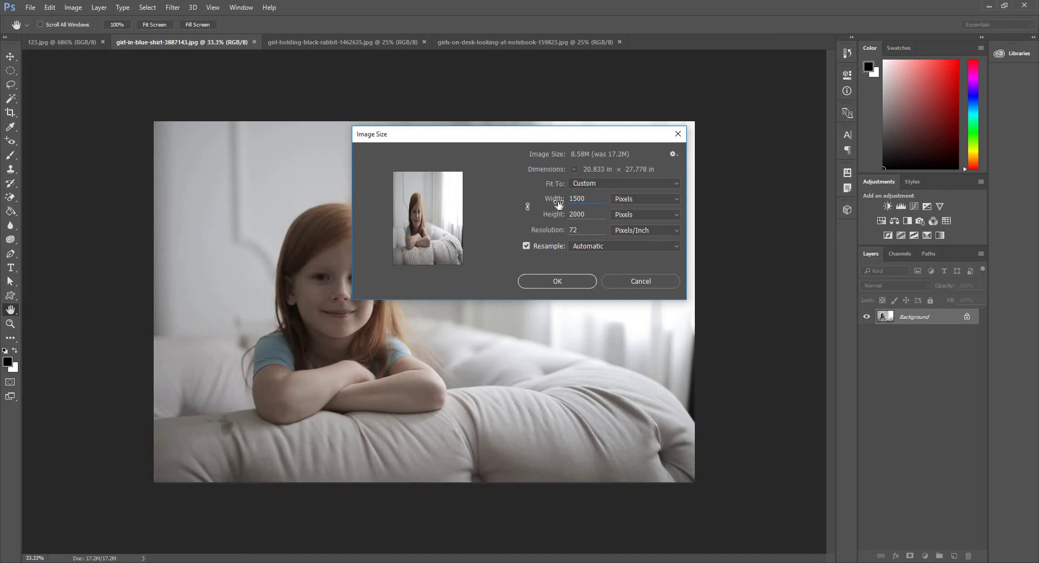
pyautogui.click(561, 280)
pyautogui.press('z')
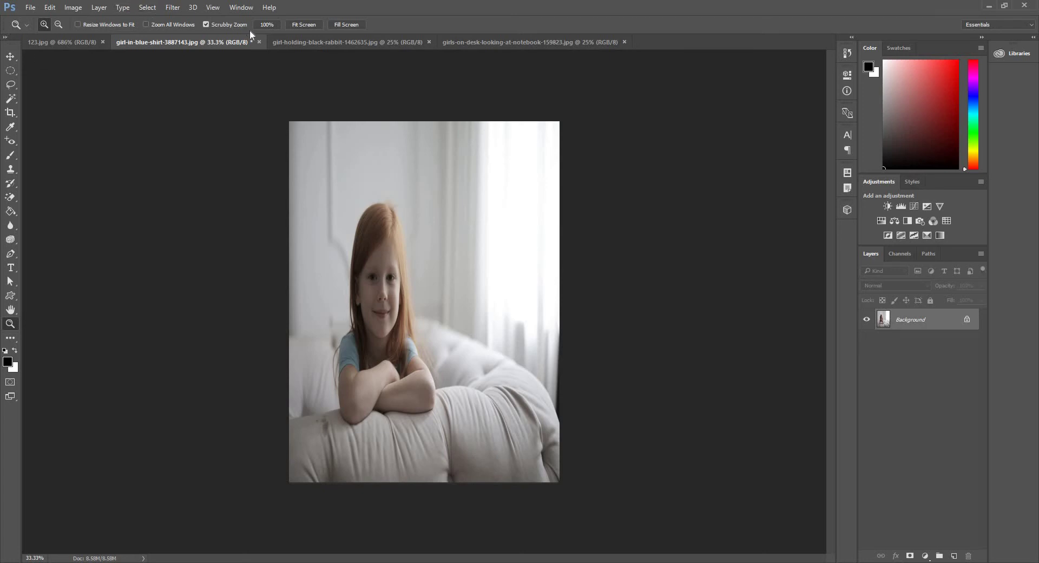
# Review the image size settings of the girls-on-desk photo and close them without changes
pyautogui.click(313, 41)
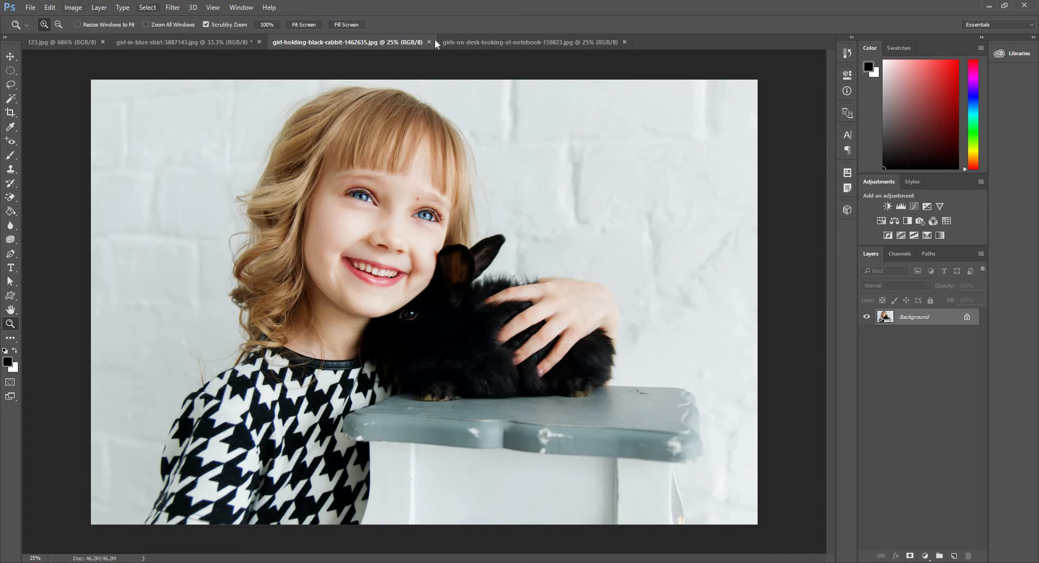
pyautogui.click(463, 42)
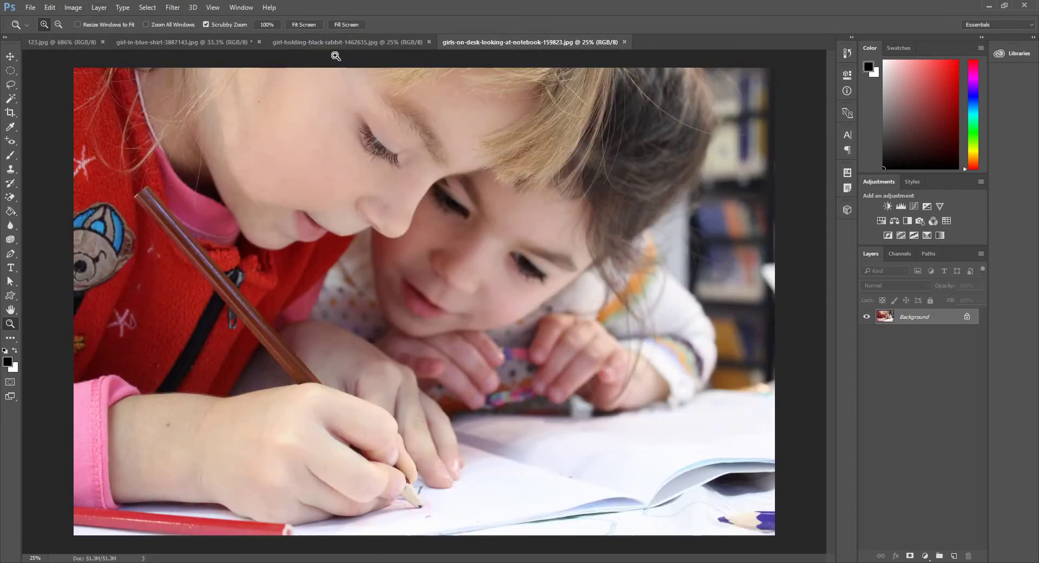
pyautogui.click(73, 8)
pyautogui.click(131, 88)
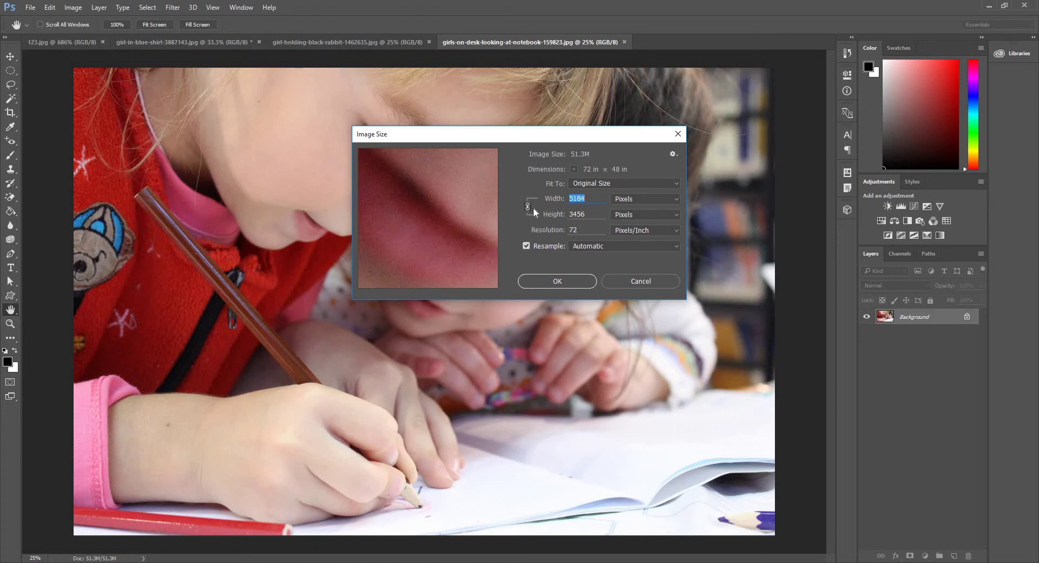
pyautogui.click(638, 284)
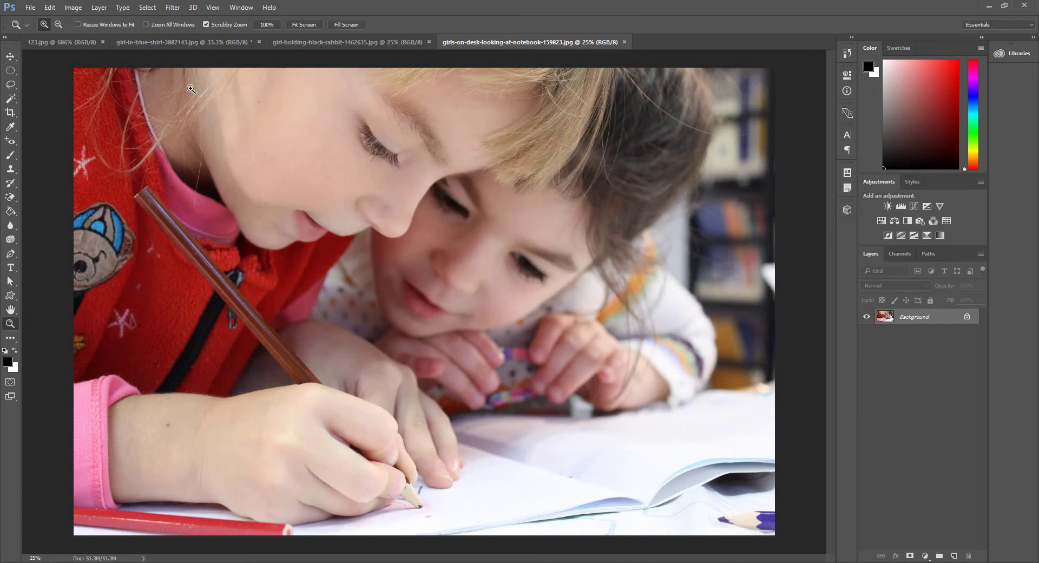
# Apply Auto Tone to the photo of the girl holding a black rabbit
pyautogui.click(74, 8)
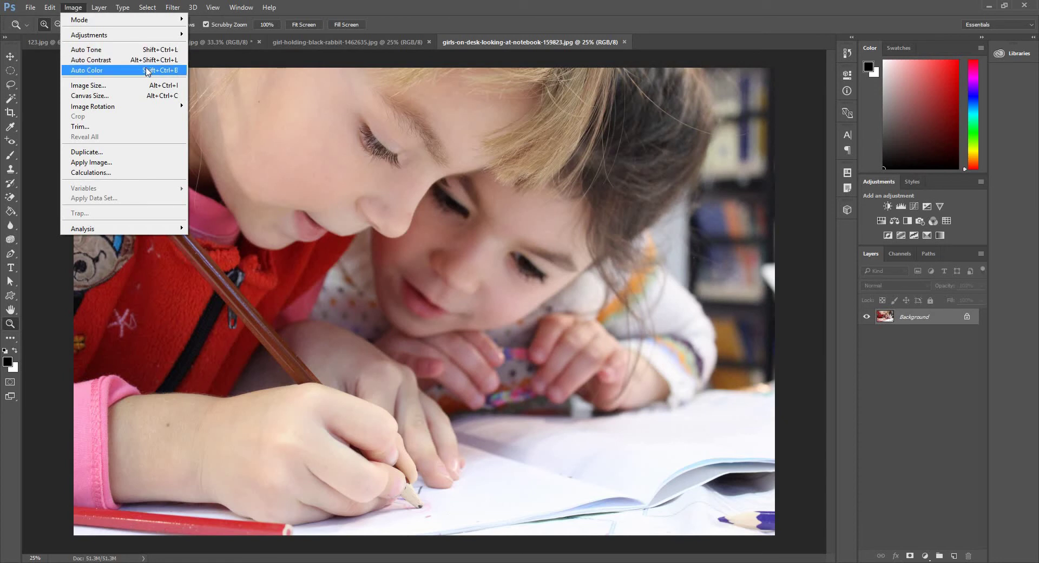
pyautogui.click(323, 42)
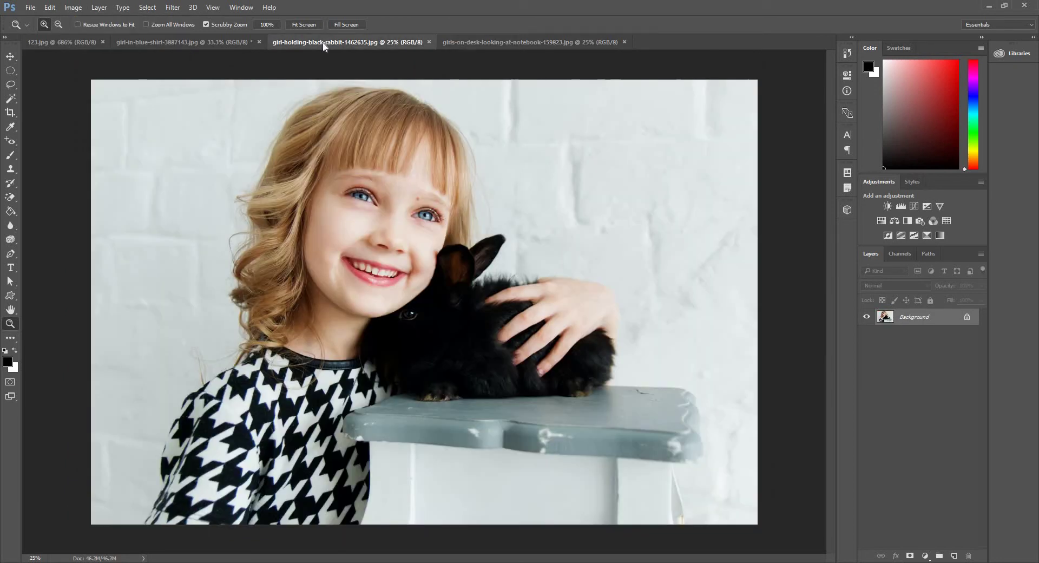
pyautogui.click(79, 8)
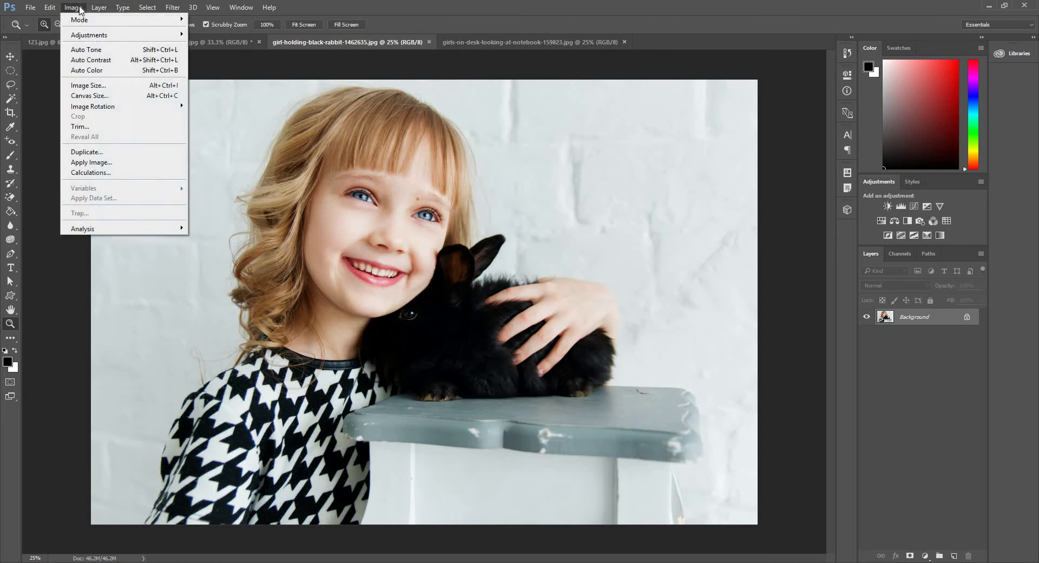
pyautogui.click(108, 52)
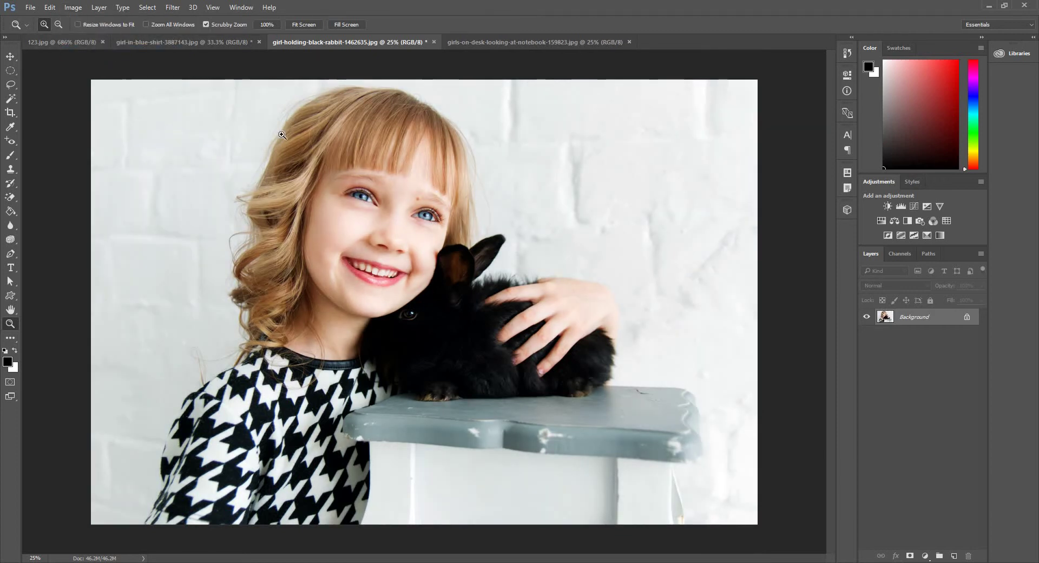
# Apply Auto Contrast and Auto Color to the photo of the girl holding a black rabbit
pyautogui.click(73, 8)
pyautogui.click(129, 60)
pyautogui.click(79, 8)
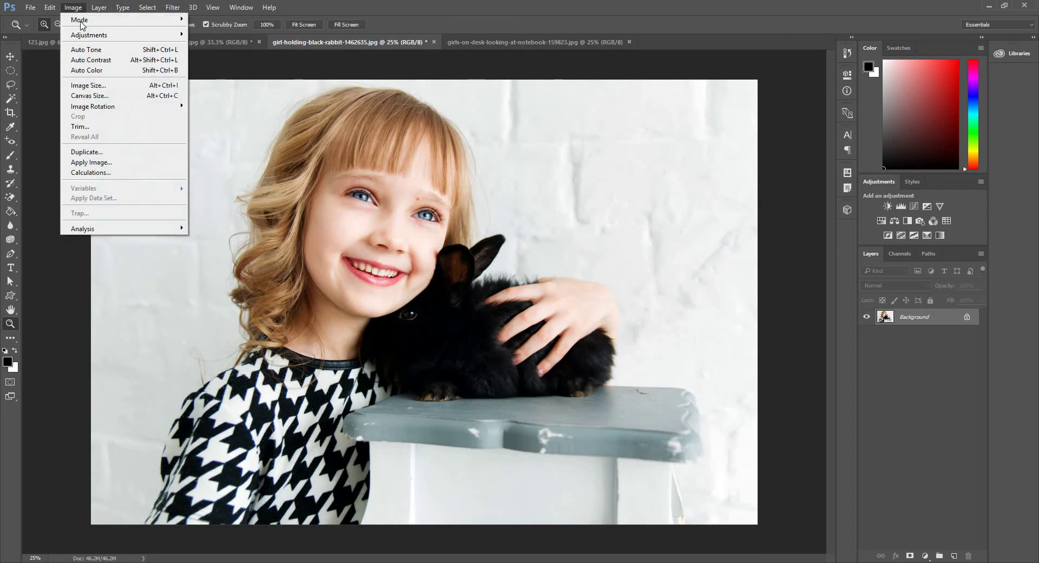
pyautogui.click(111, 70)
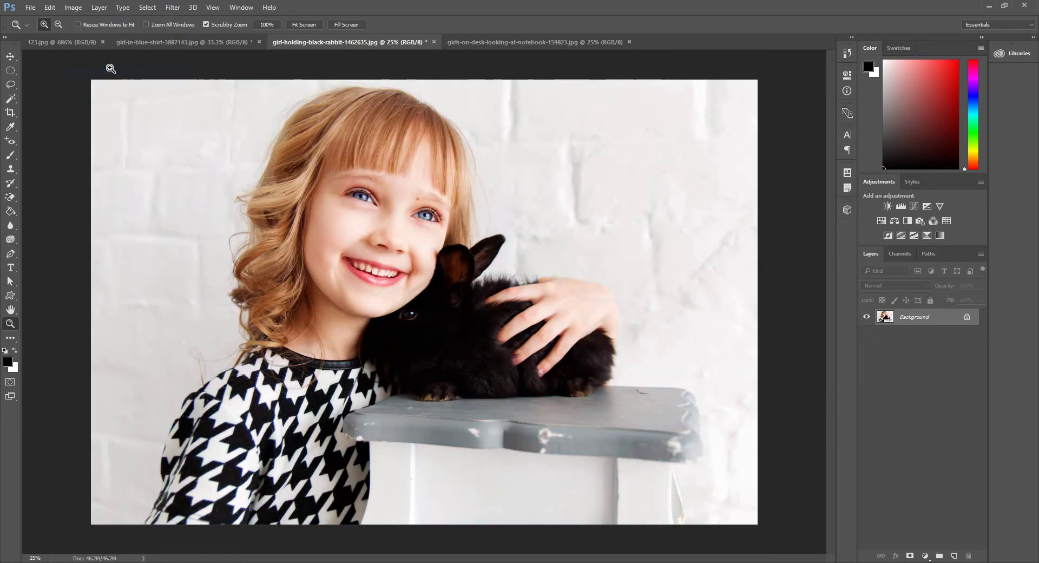
# Compare the rabbit photo's original snapshot with its Auto Color state in the history, and return to the Auto Color state
pyautogui.click(852, 36)
pyautogui.click(786, 62)
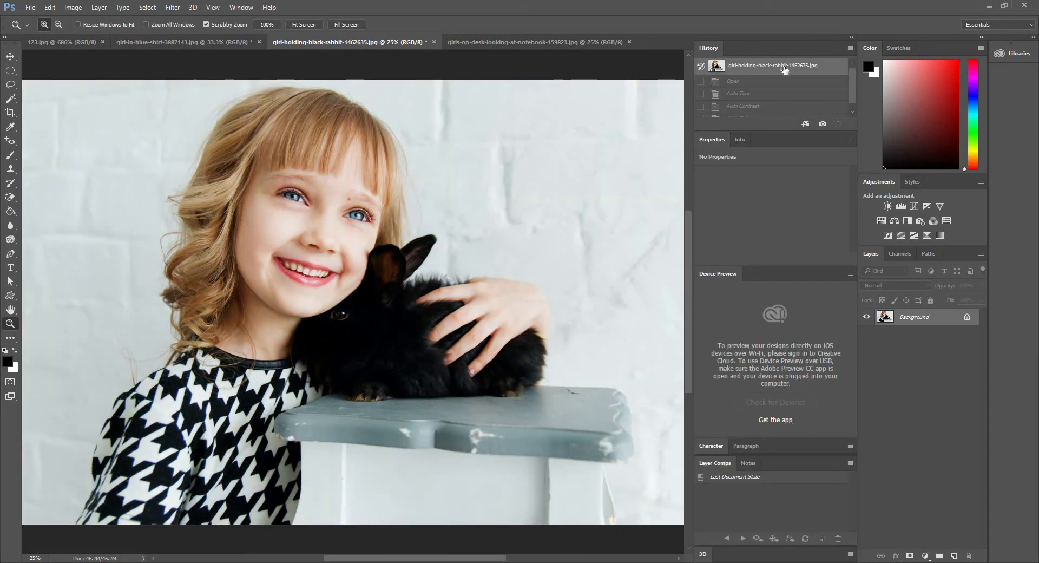
pyautogui.scroll(-1, 785, 73)
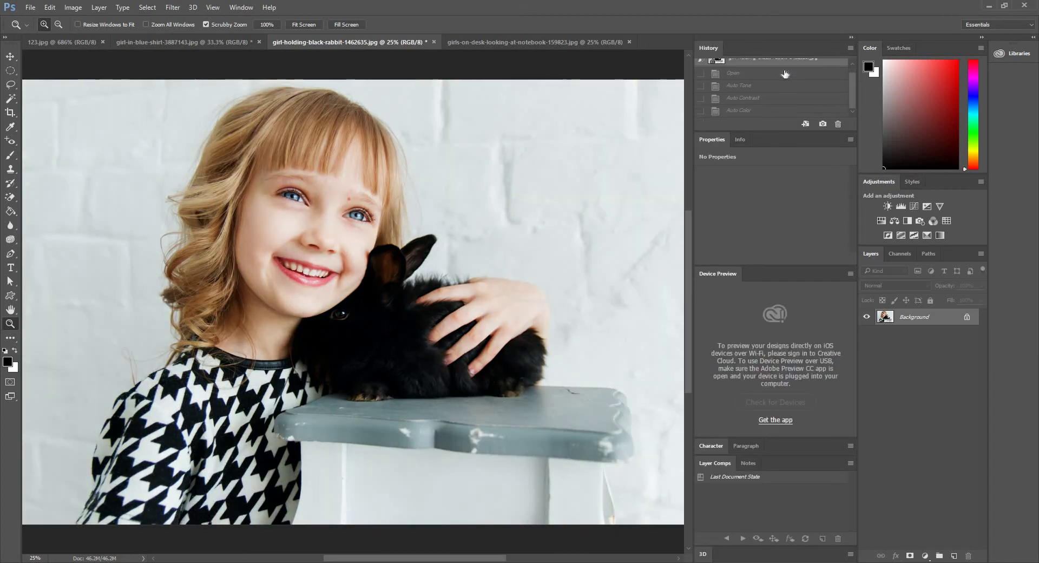
pyautogui.click(746, 111)
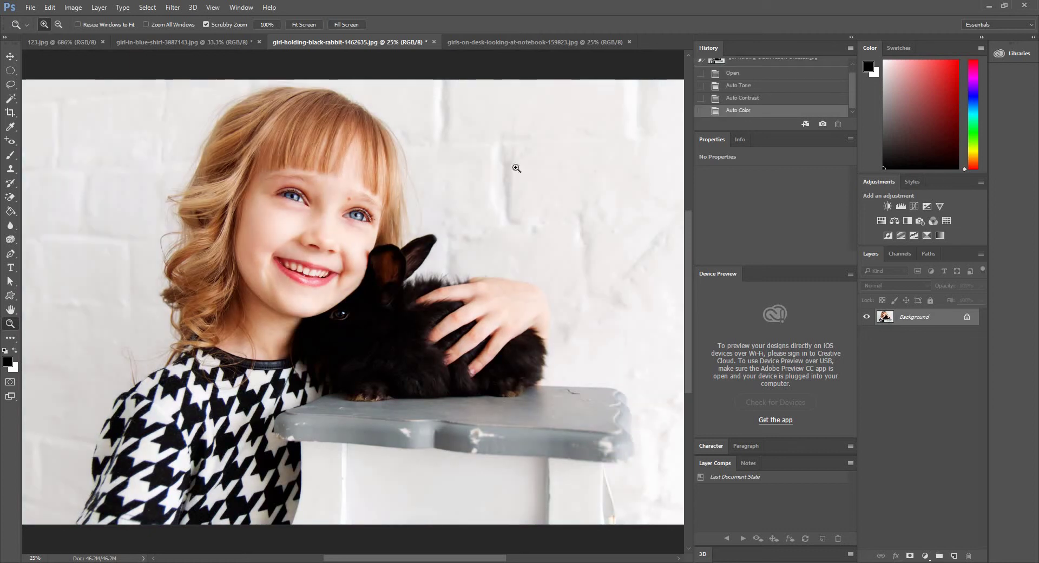
pyautogui.click(745, 61)
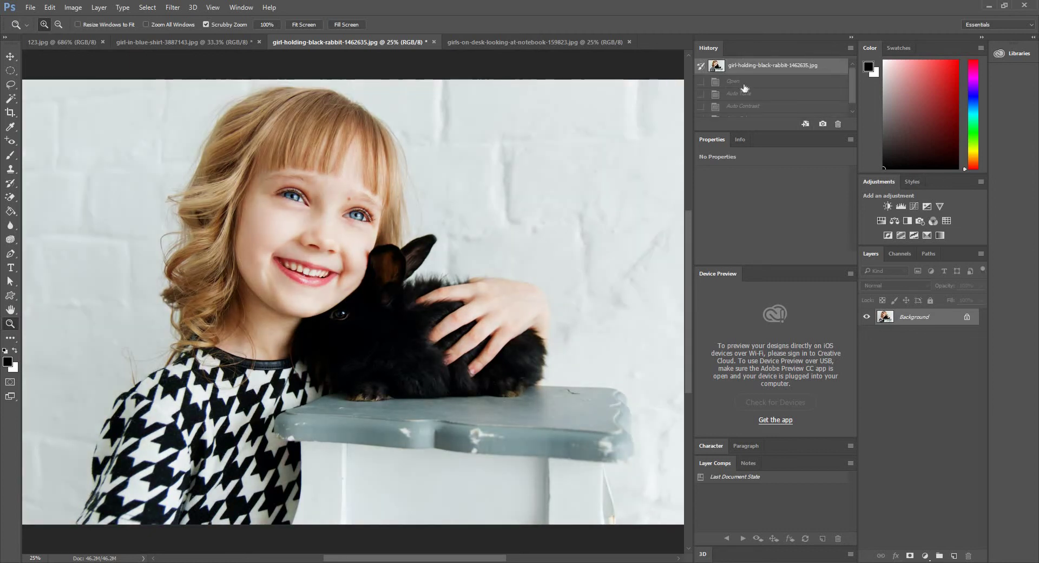
pyautogui.click(746, 111)
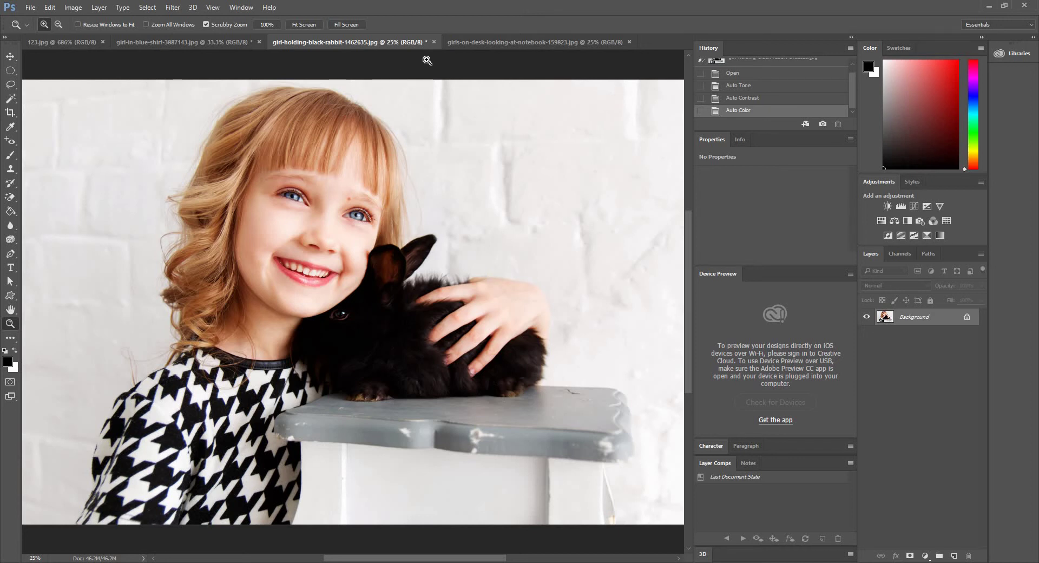
# Look through the girls-on-desk photo and 123.jpg, collapse the history, and switch to the girl-in-blue-shirt photo
pyautogui.click(482, 52)
pyautogui.click(484, 44)
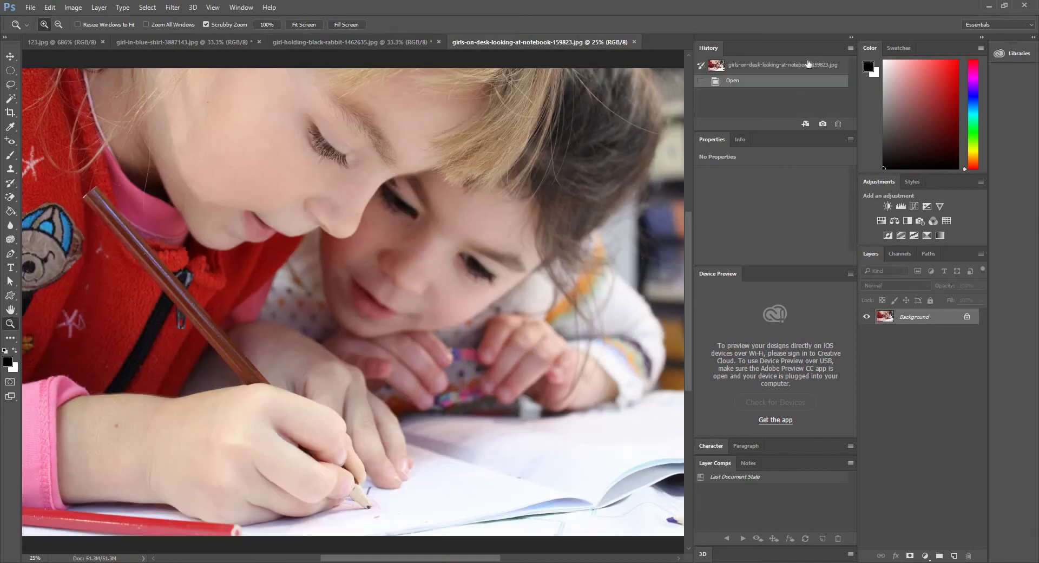
pyautogui.click(852, 38)
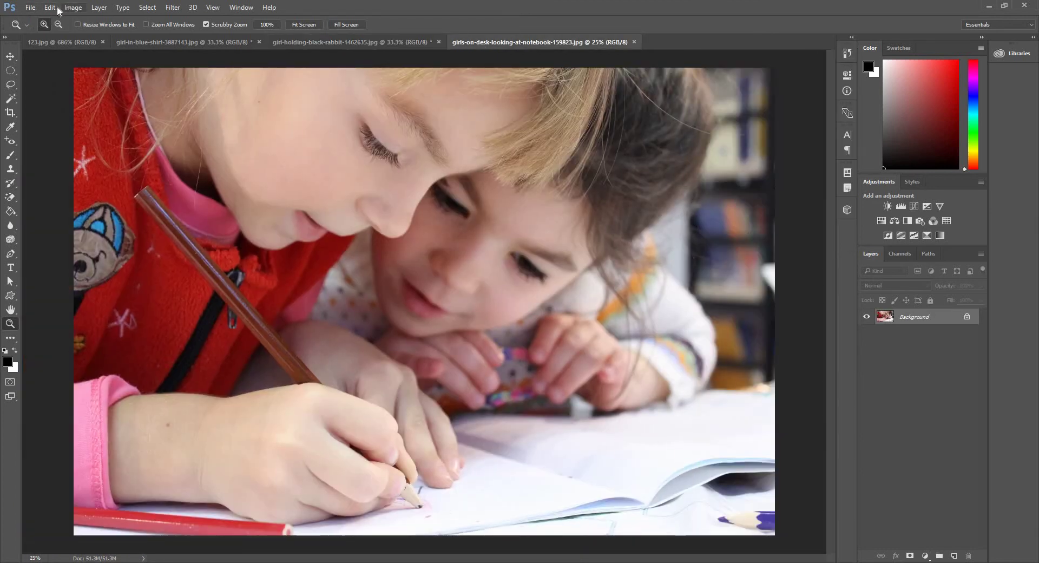
pyautogui.click(64, 38)
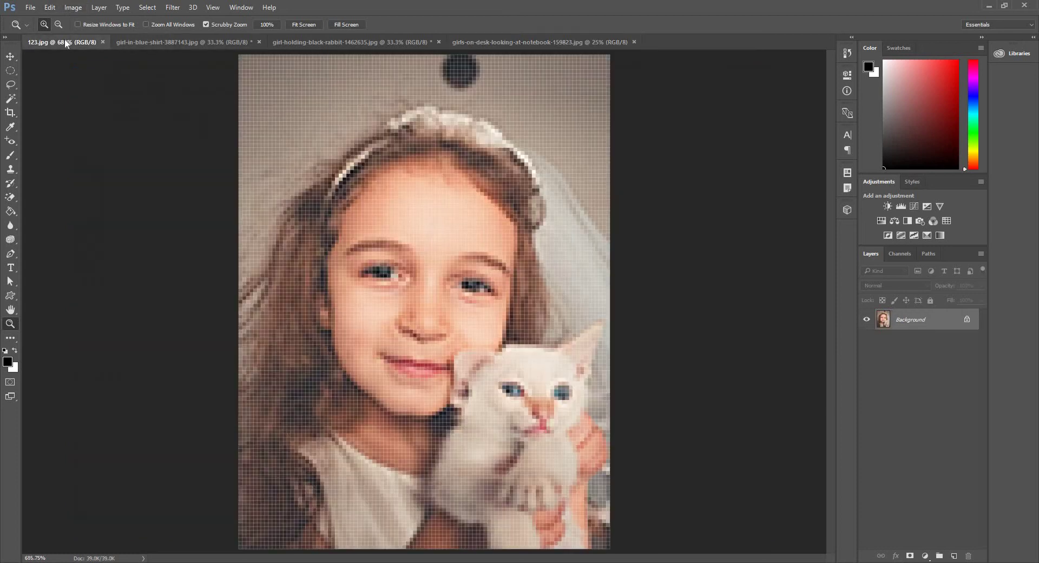
pyautogui.click(169, 41)
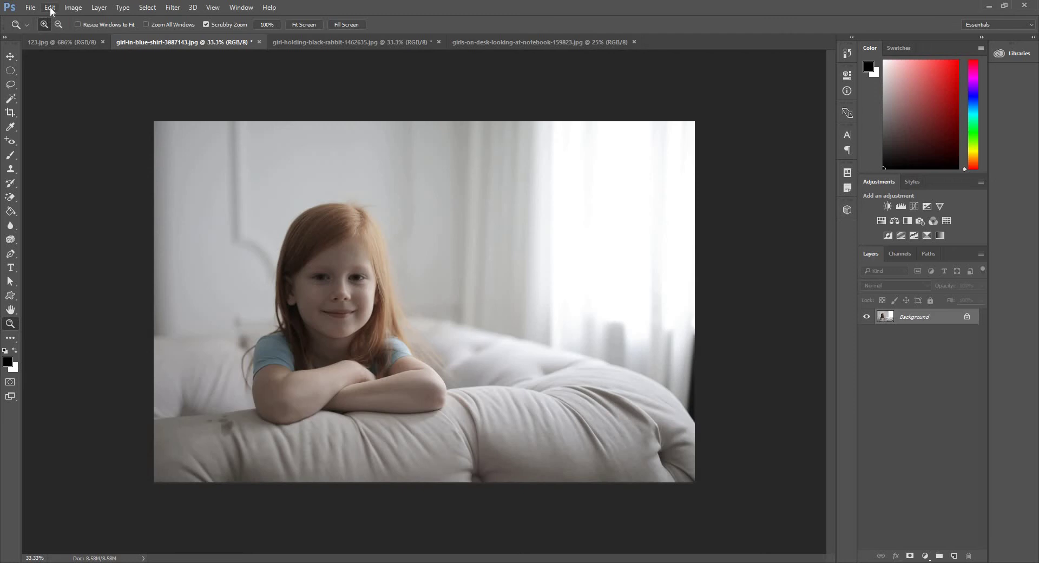
# Reduce the girl-in-blue-shirt photo's canvas width to 1500 pixels with the height at 2000 pixels, and accept the clipping
pyautogui.click(73, 7)
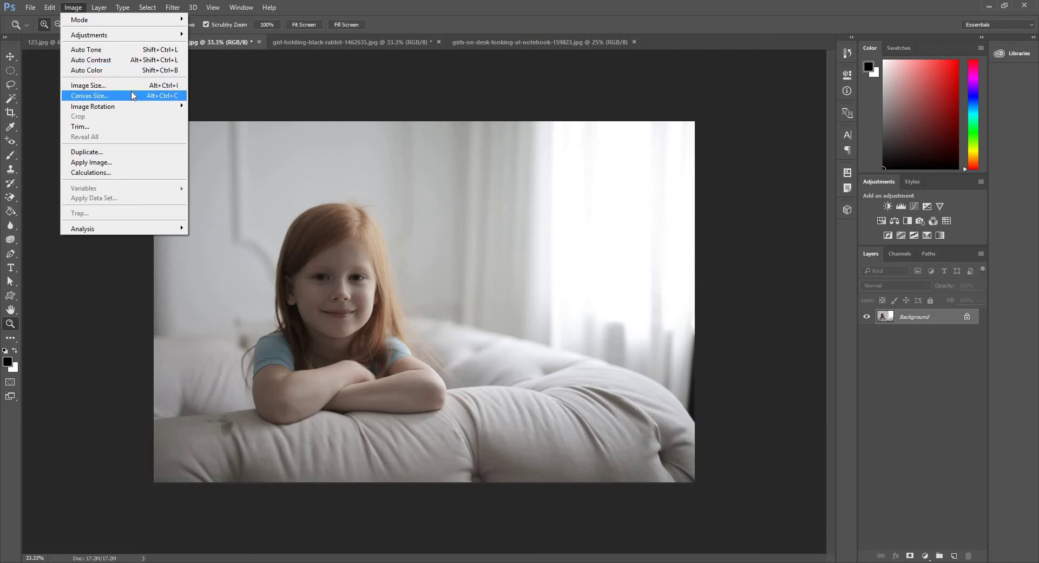
pyautogui.click(133, 96)
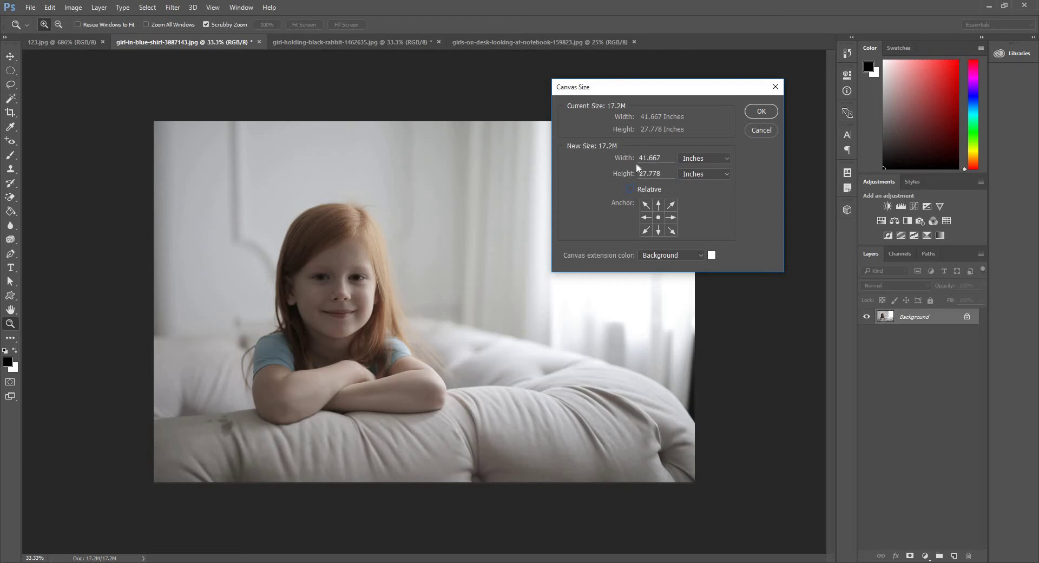
pyautogui.click(712, 158)
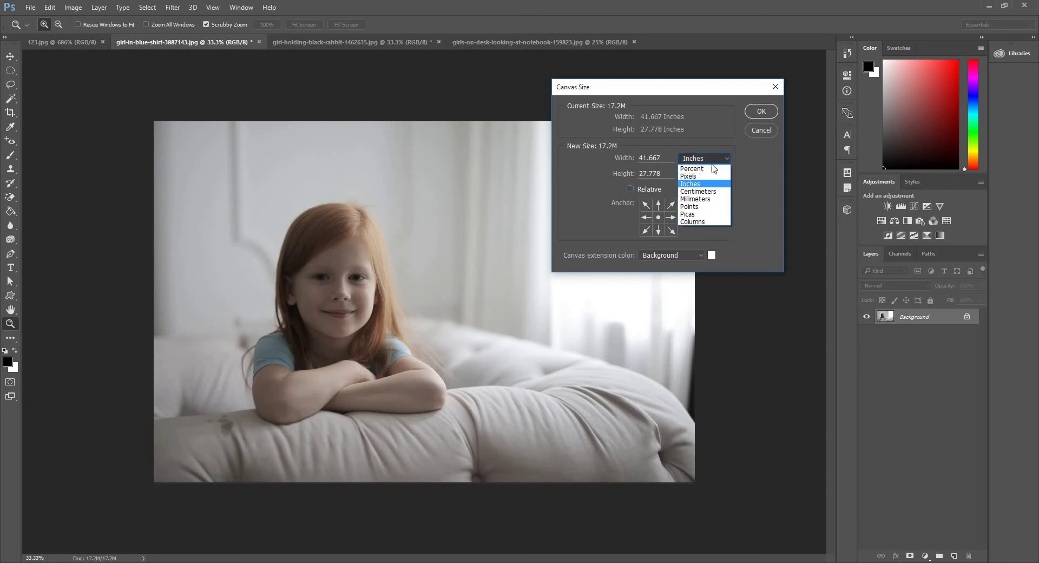
pyautogui.click(712, 176)
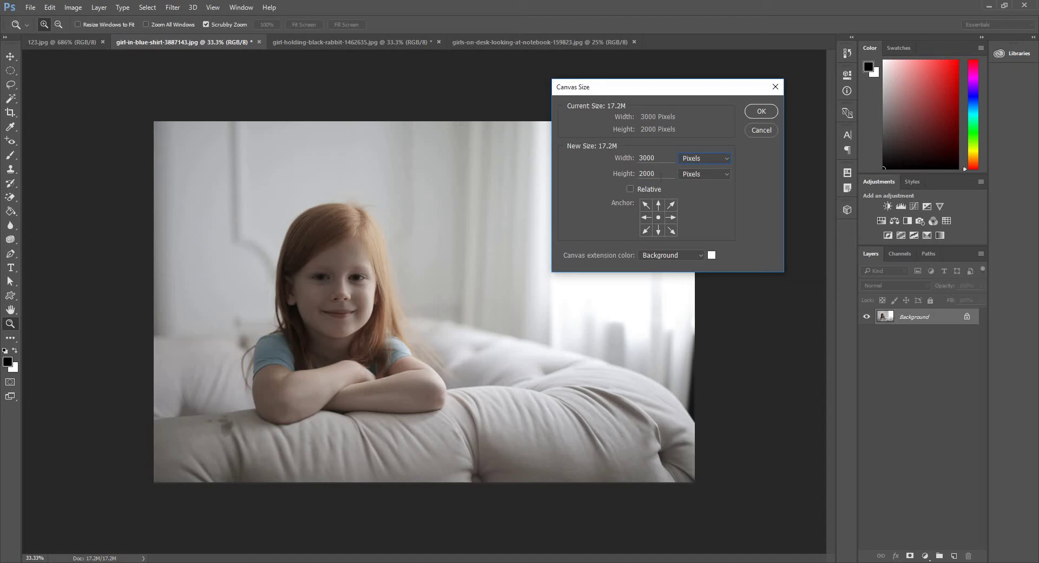
pyautogui.moveTo(596, 162); pyautogui.dragTo(598, 162)
pyautogui.write('1500')
pyautogui.press('Tab')
pyautogui.click(764, 112)
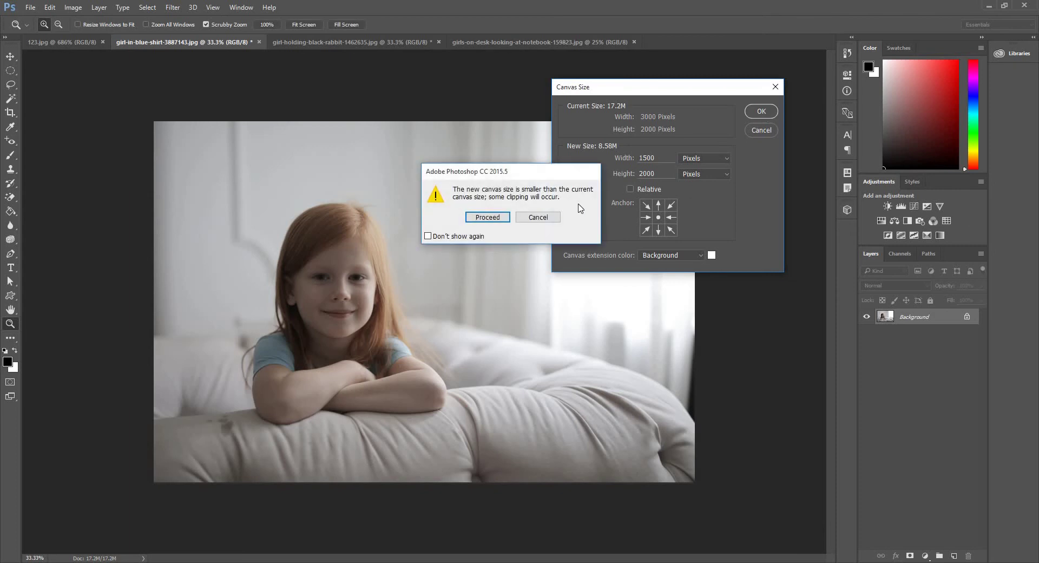
pyautogui.click(496, 219)
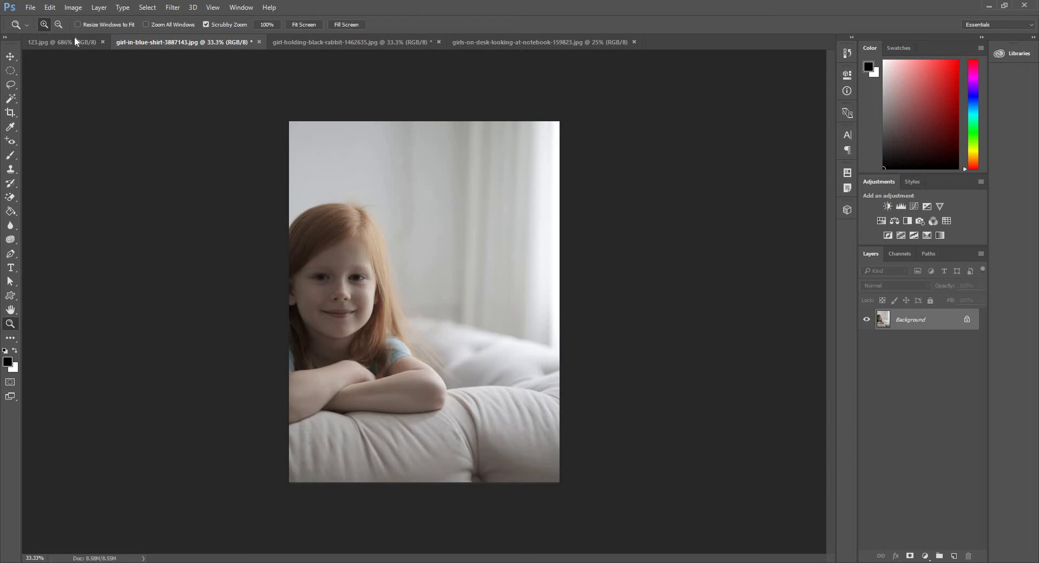
# Undo the canvas width reduction and bring the whole photo into view
pyautogui.click(200, 194)
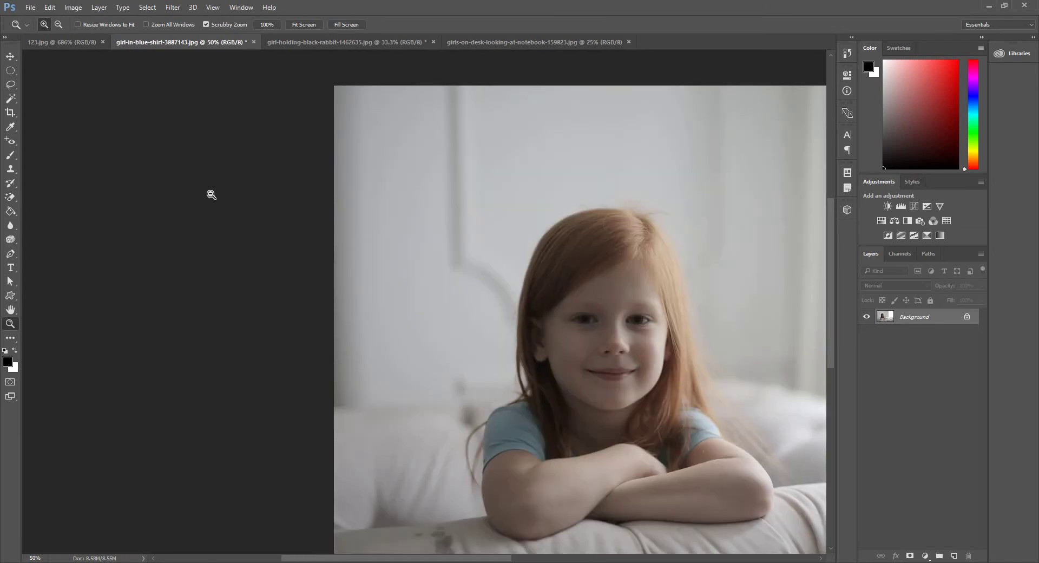
pyautogui.rightClick(323, 163)
pyautogui.click(408, 121)
pyautogui.rightClick(408, 121)
pyautogui.click(427, 129)
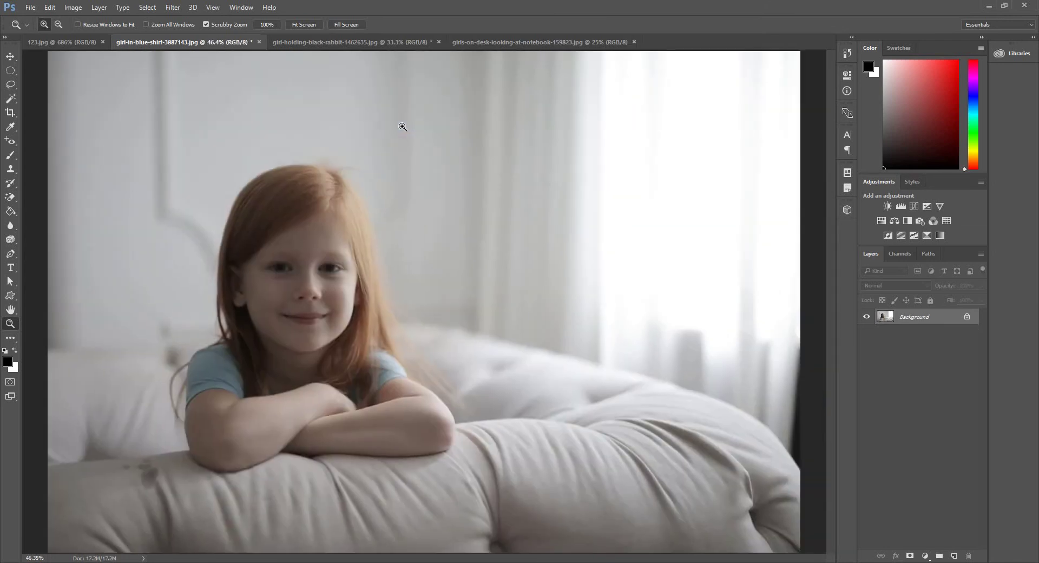
pyautogui.keyDown('alt'); pyautogui.click(385, 150); pyautogui.keyUp('alt')
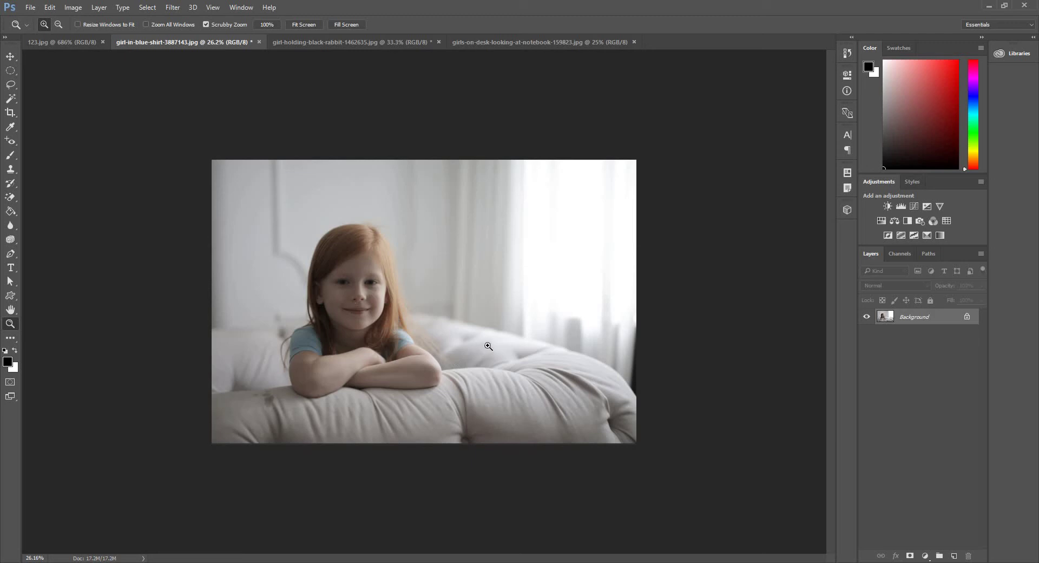
# Try extending the canvas width to 4000 pixels around the centred photo, and undo the extension
pyautogui.click(75, 8)
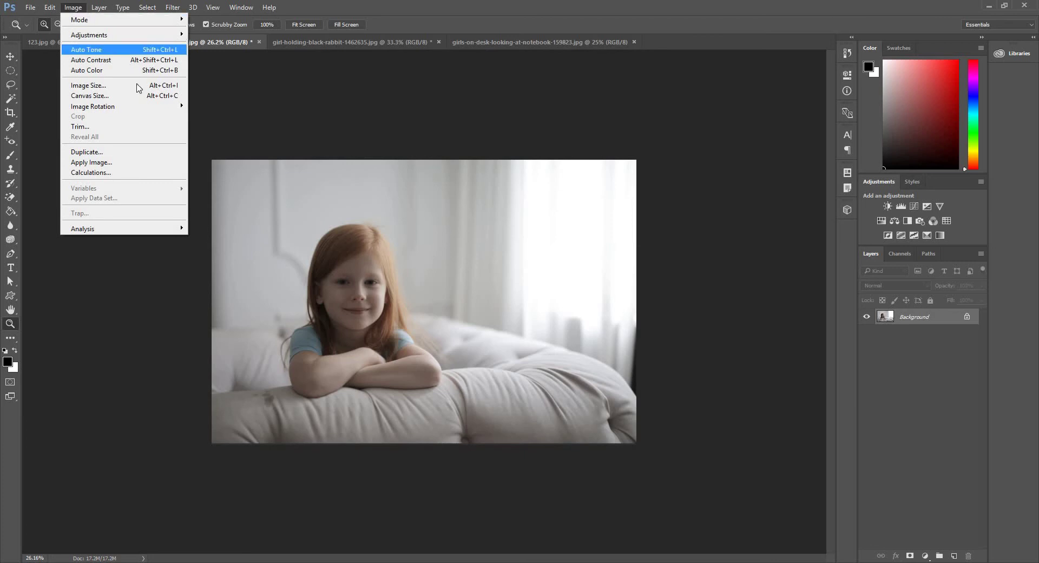
pyautogui.click(89, 96)
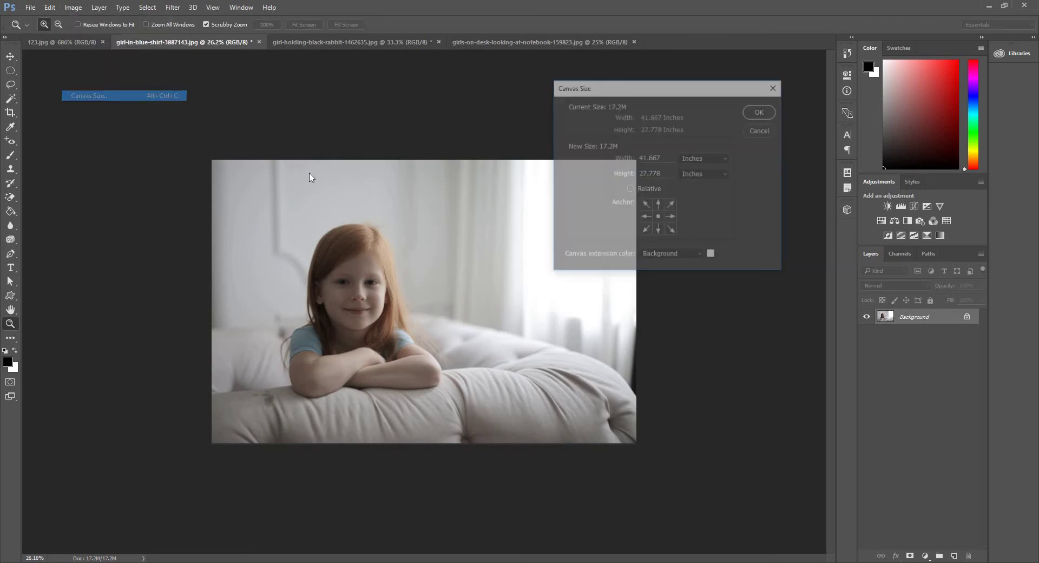
pyautogui.click(684, 160)
pyautogui.click(696, 173)
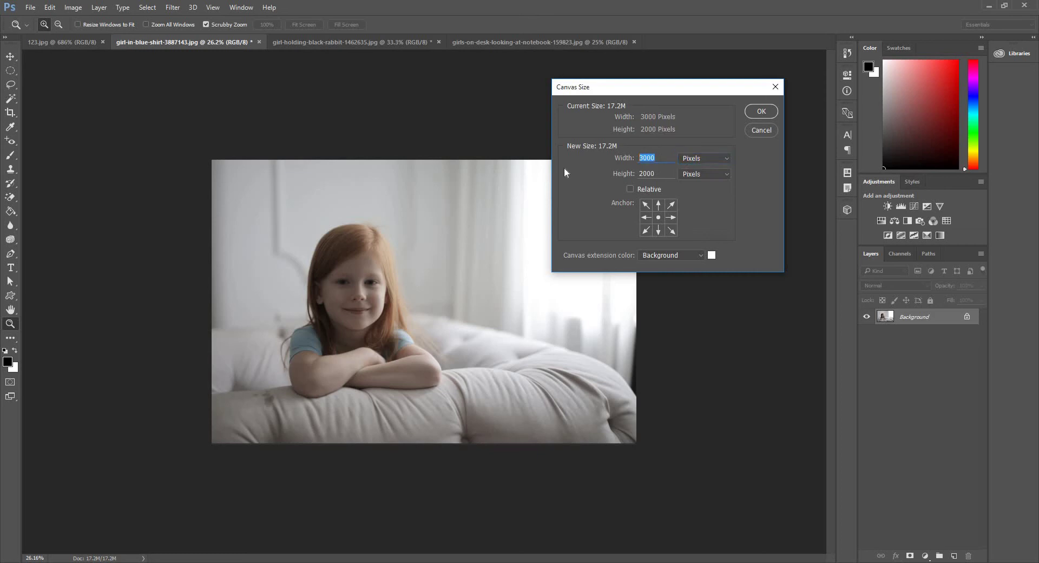
pyautogui.write('4000')
pyautogui.click(760, 111)
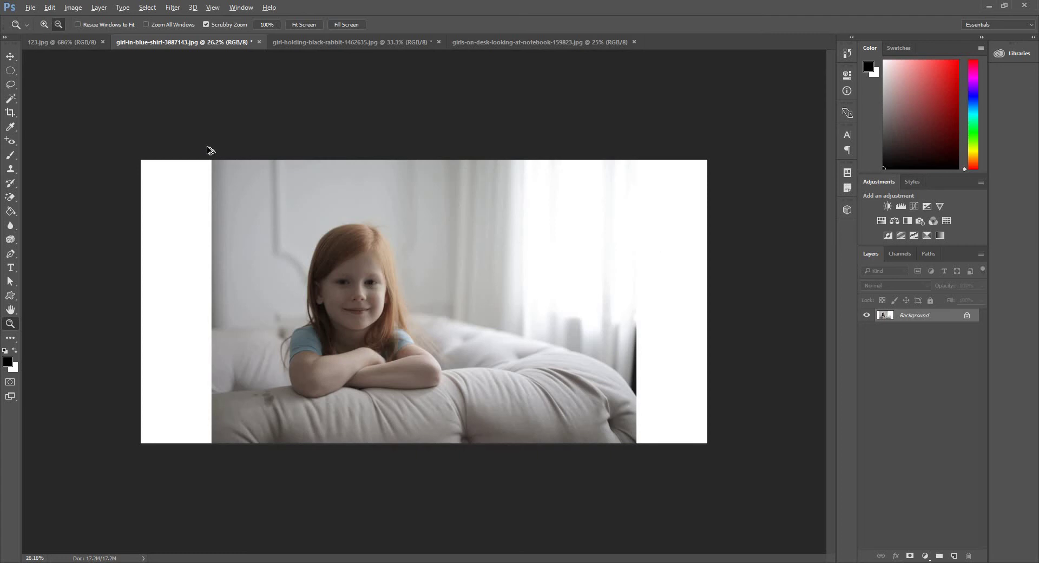
pyautogui.hotkey('ctrl', 'alt', 'z')
# Try extending the canvas width to 5000 pixels with the photo anchored at the top-left corner, and undo it
pyautogui.click(73, 7)
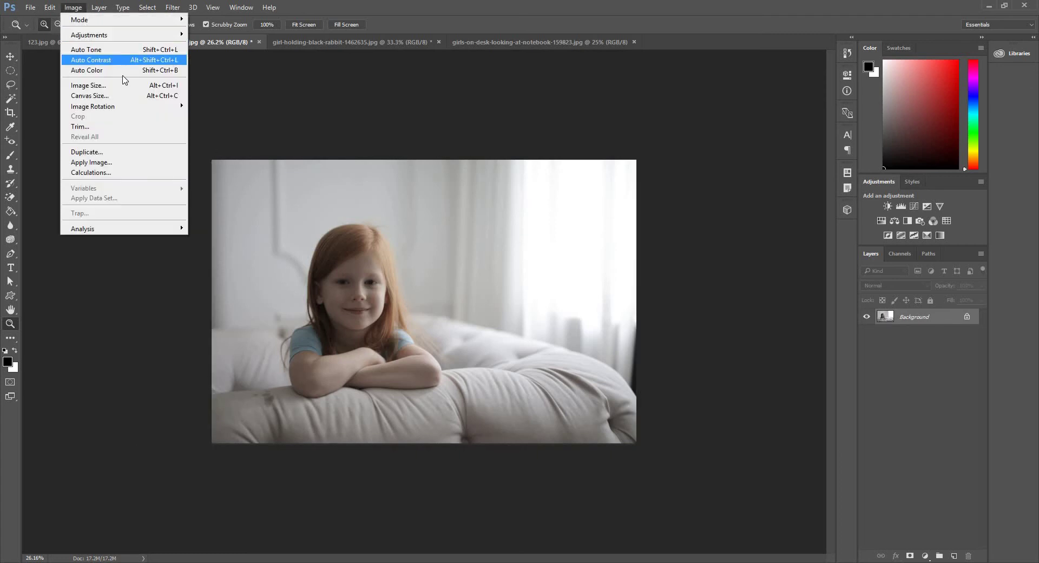
pyautogui.click(90, 96)
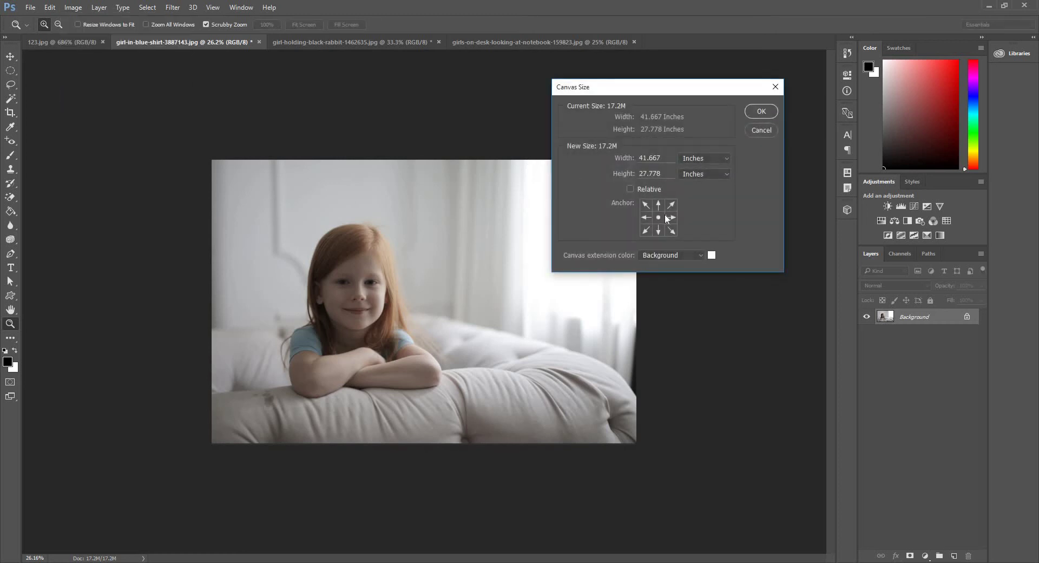
pyautogui.click(721, 157)
pyautogui.click(720, 176)
pyautogui.click(646, 205)
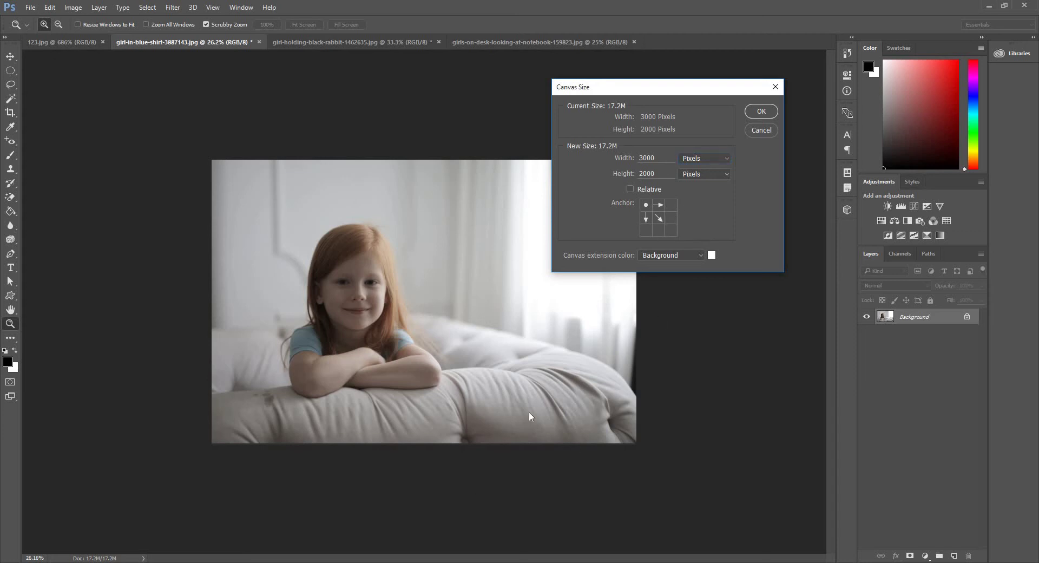
pyautogui.press('Tab')
pyautogui.write('5000')
pyautogui.click(761, 112)
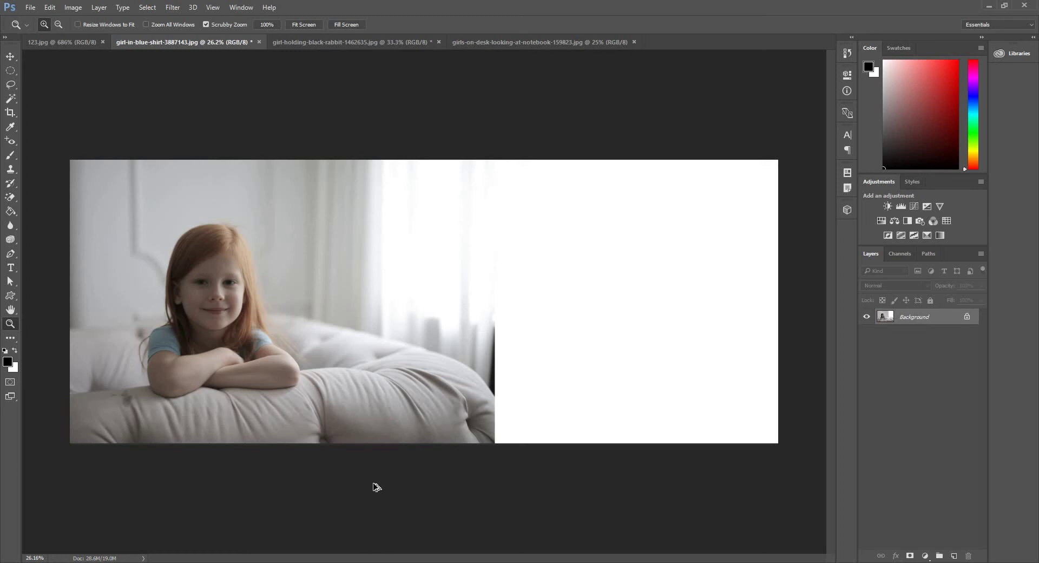
pyautogui.hotkey('ctrl', 'z')
# Try enlarging the canvas to 4000 by 3000 pixels with the photo anchored at the top-right corner, and undo it
pyautogui.click(73, 7)
pyautogui.click(90, 96)
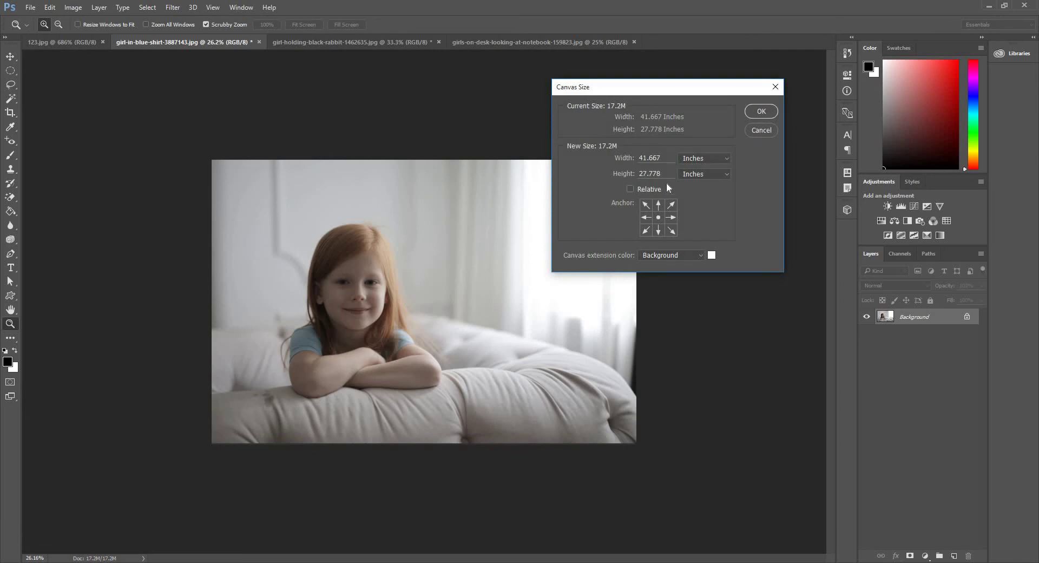
pyautogui.click(717, 158)
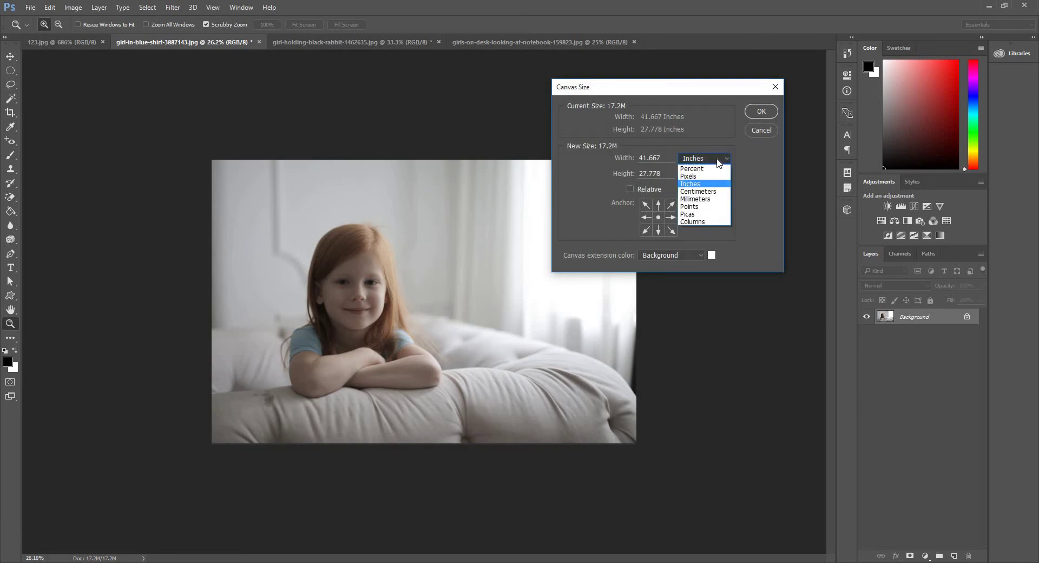
pyautogui.click(719, 177)
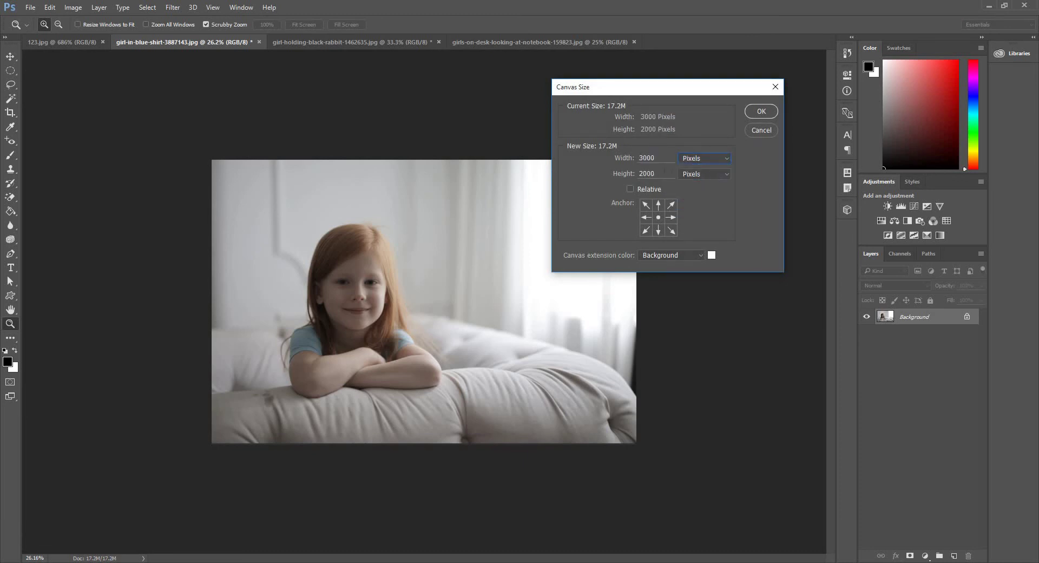
pyautogui.moveTo(656, 158); pyautogui.dragTo(589, 159)
pyautogui.write('4000')
pyautogui.press('Tab')
pyautogui.write('3000')
pyautogui.click(672, 205)
pyautogui.press('Return')
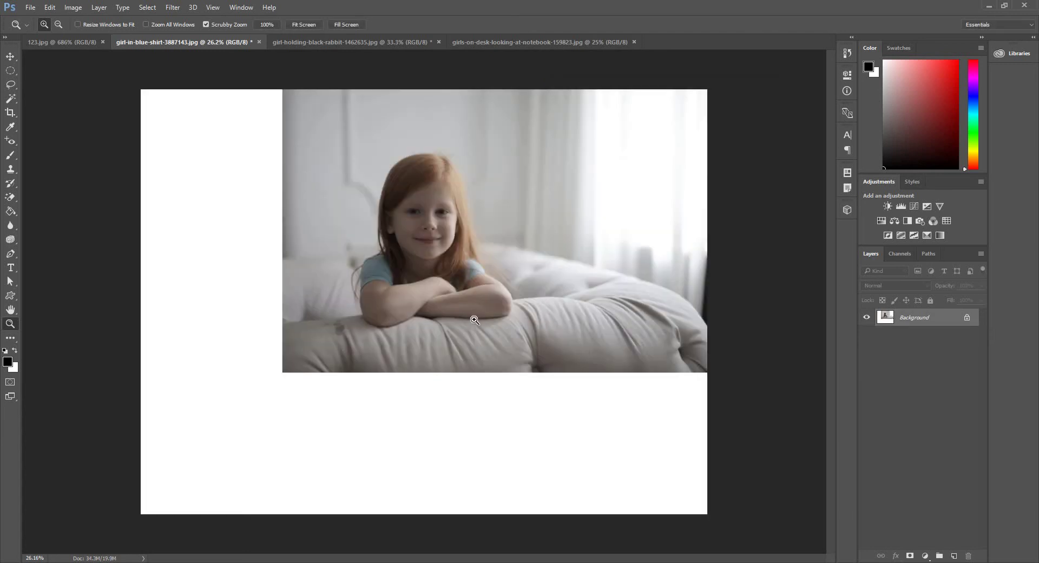
pyautogui.hotkey('ctrl', 'z')
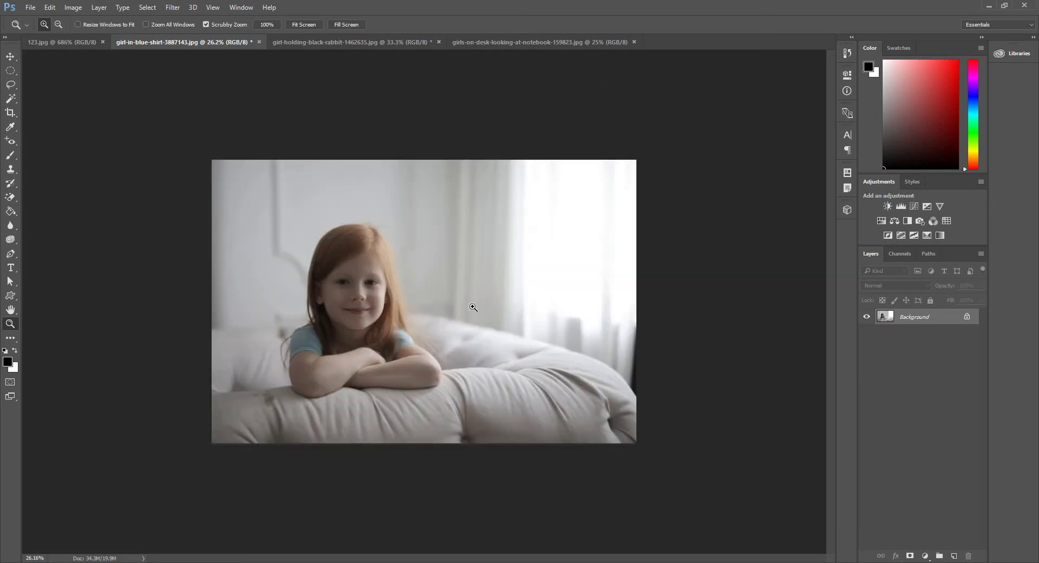
pyautogui.click(72, 10)
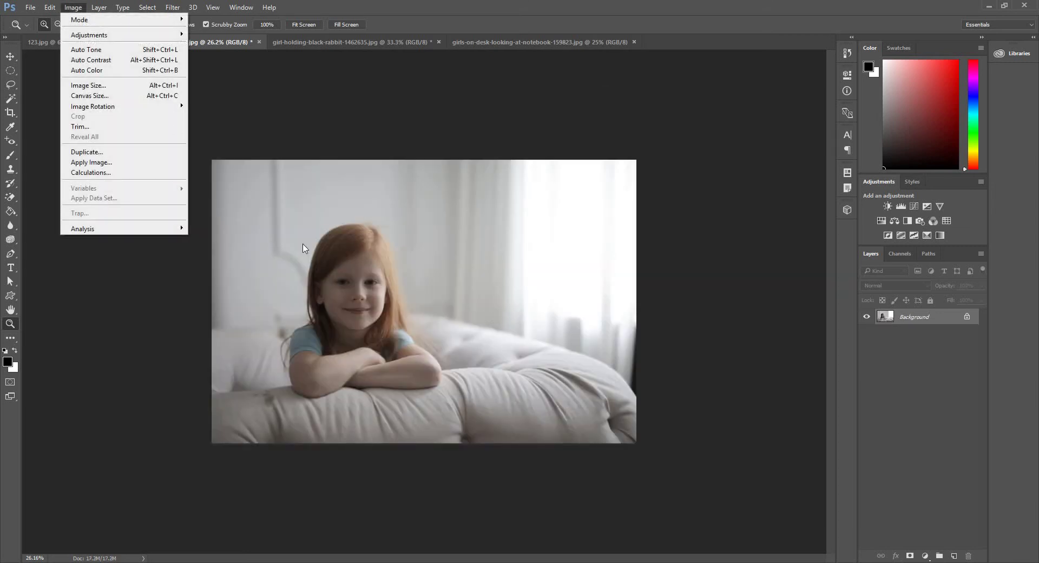
pyautogui.click(359, 277)
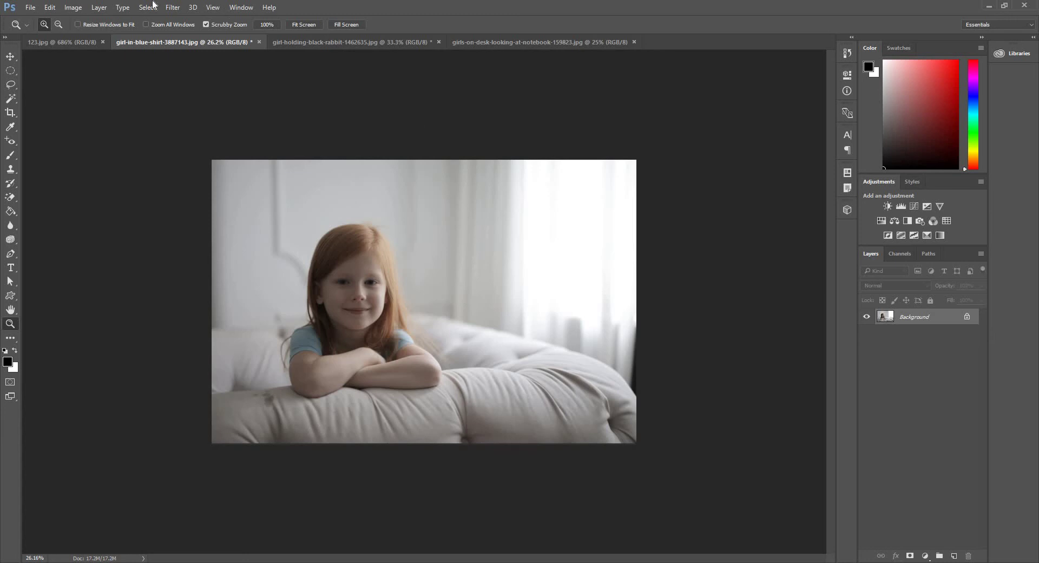
# Try rotating the photo of the girl in the blue shirt by 180°, and rotate it back with a second 180° rotation
pyautogui.click(74, 8)
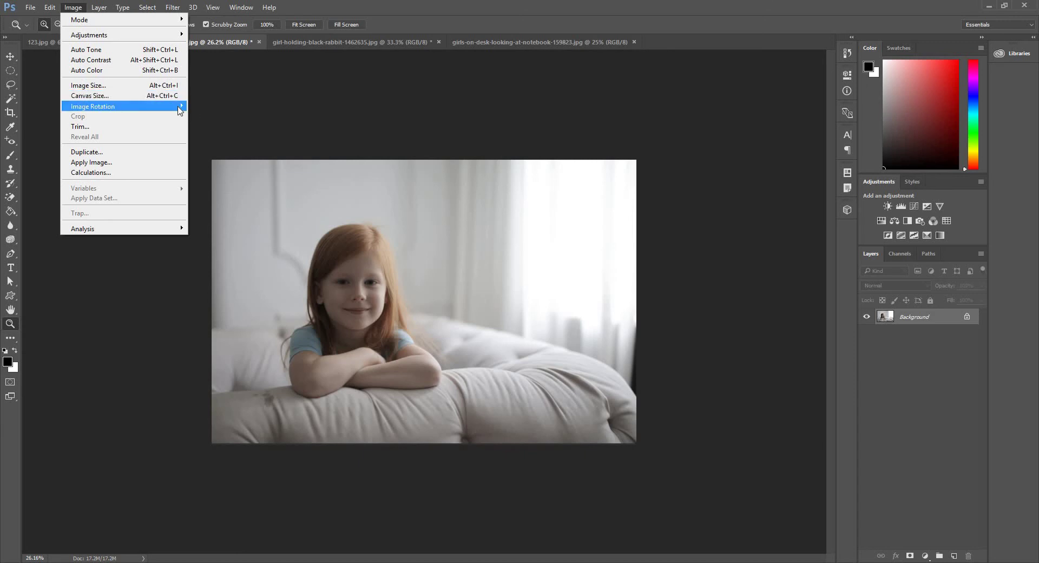
pyautogui.moveTo(180, 109)
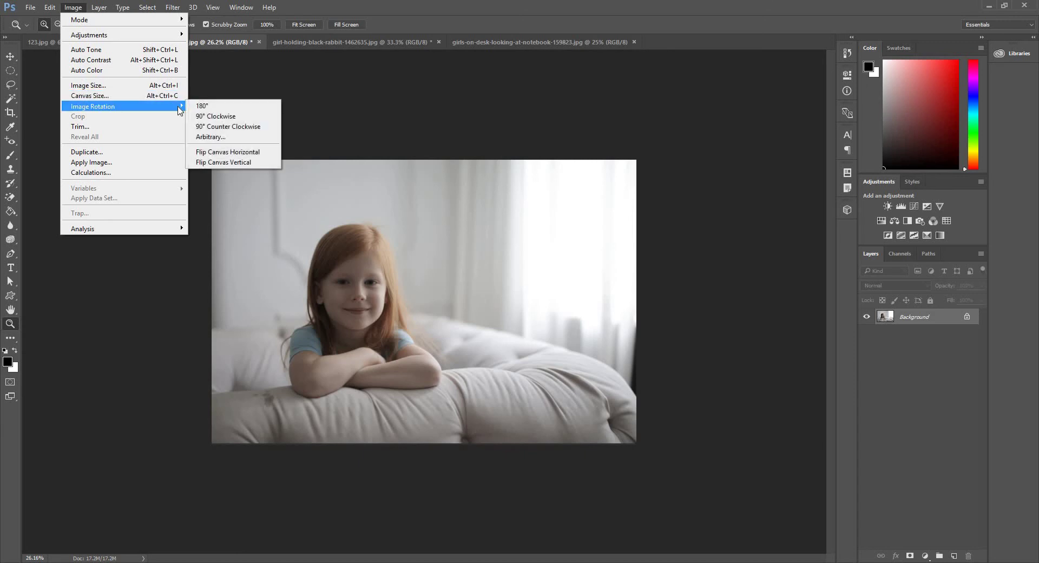
pyautogui.click(225, 108)
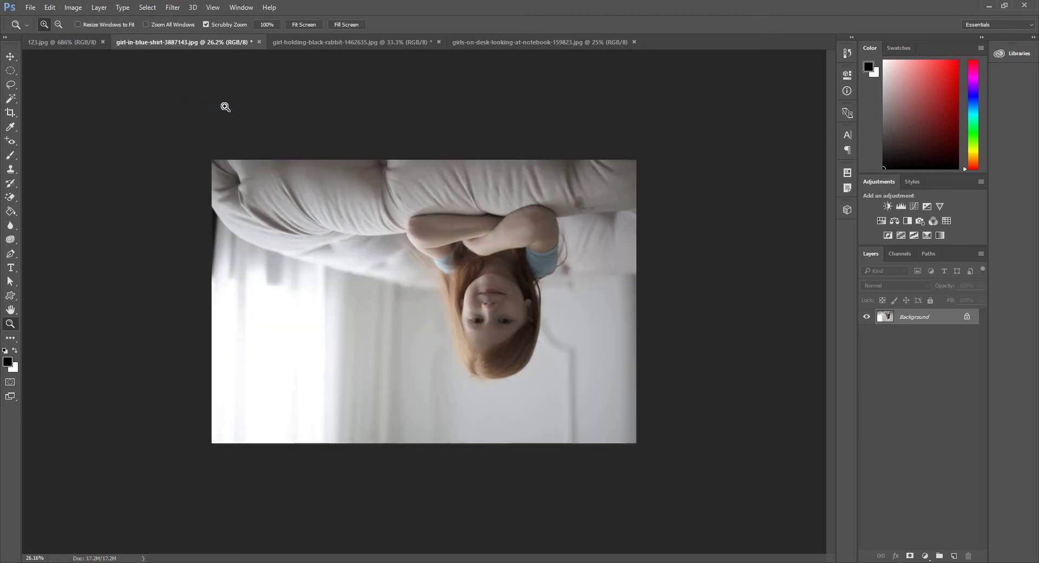
pyautogui.click(73, 8)
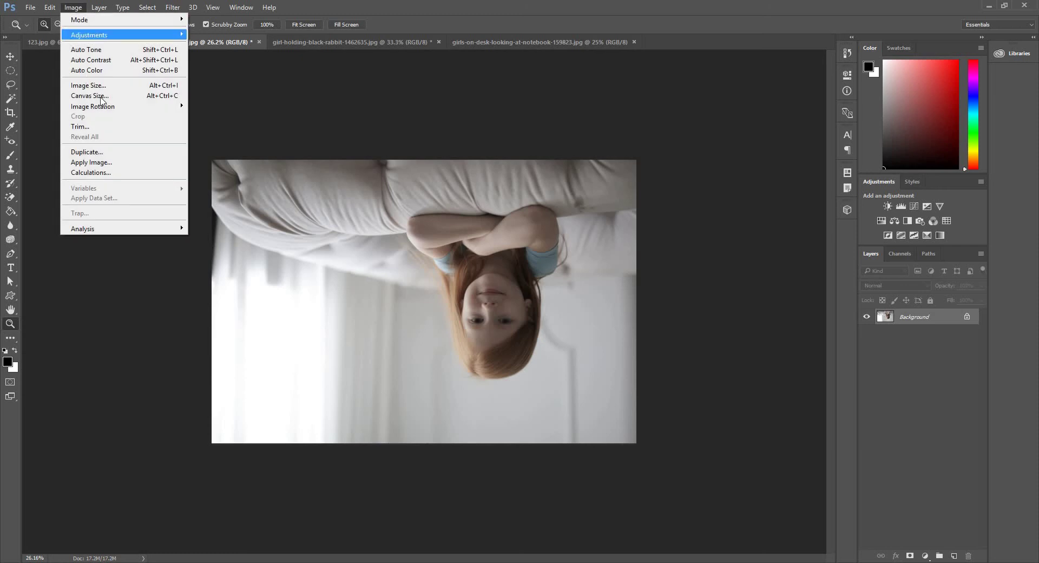
pyautogui.moveTo(121, 107)
pyautogui.click(216, 109)
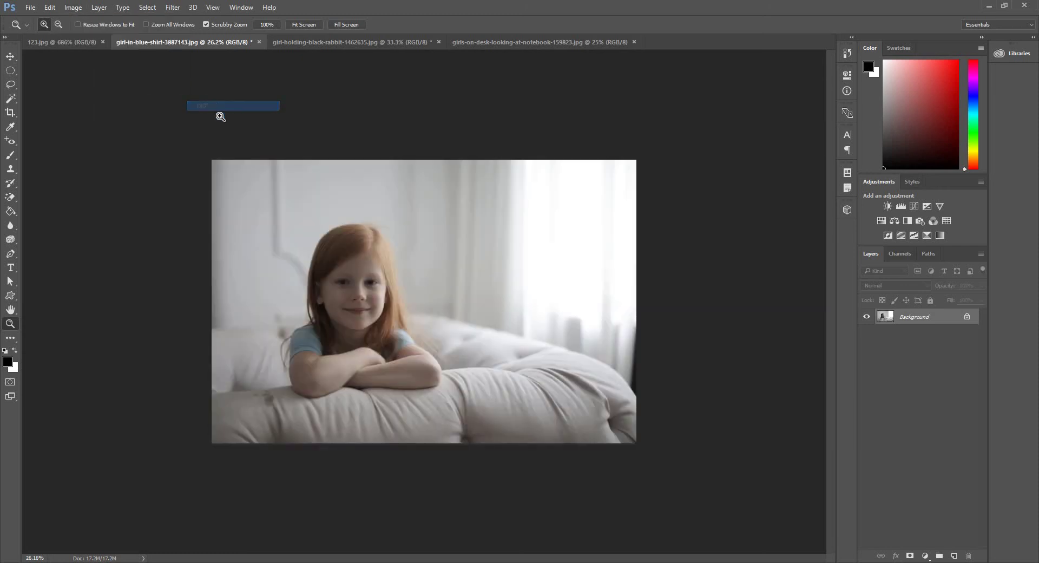
pyautogui.click(73, 8)
pyautogui.moveTo(147, 107)
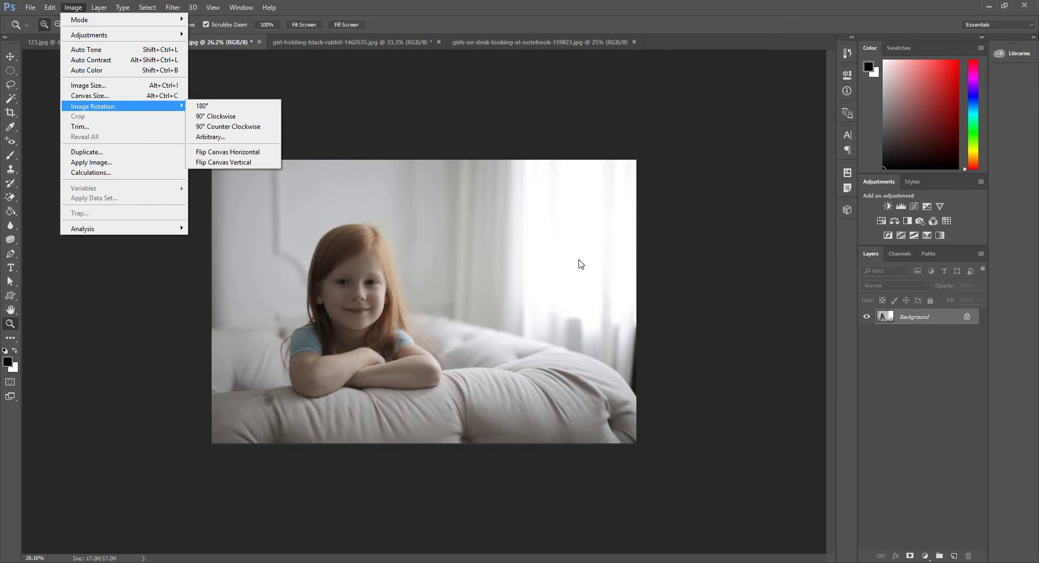
pyautogui.click(418, 259)
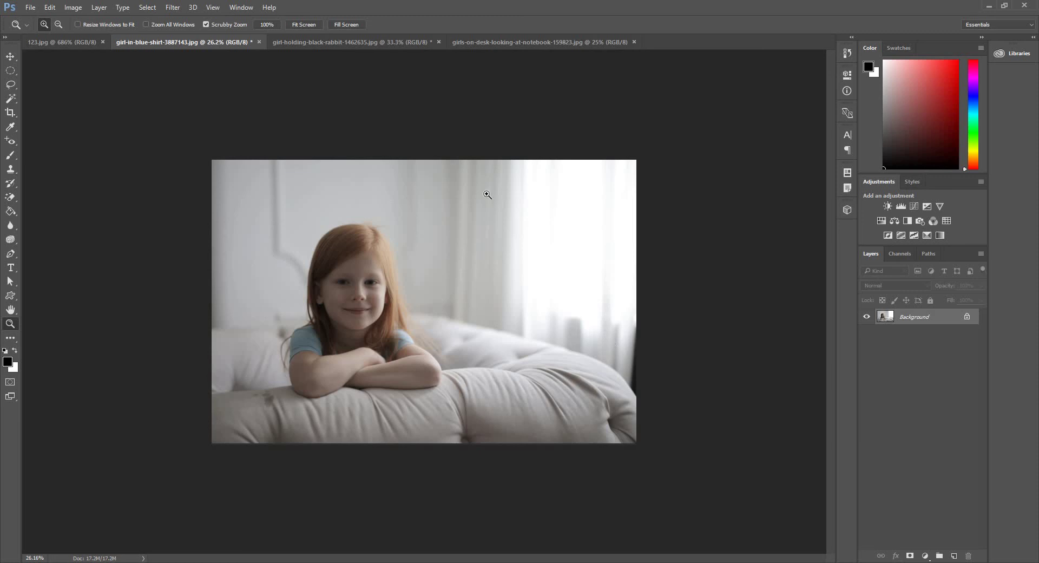
# Rotate the photo 90° clockwise four times, taking it through a full turn
pyautogui.click(76, 10)
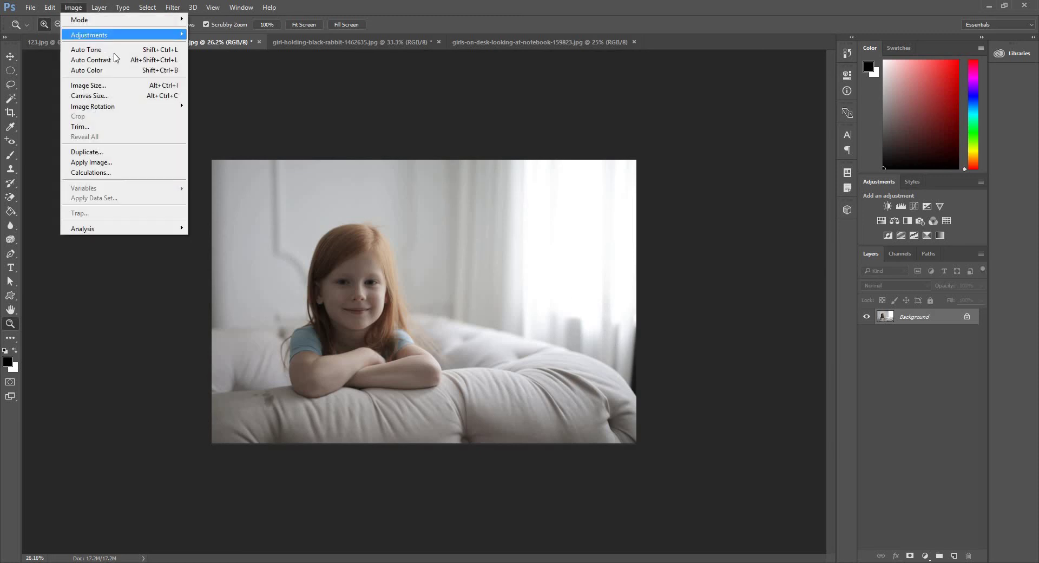
pyautogui.moveTo(153, 110)
pyautogui.click(189, 114)
pyautogui.click(74, 8)
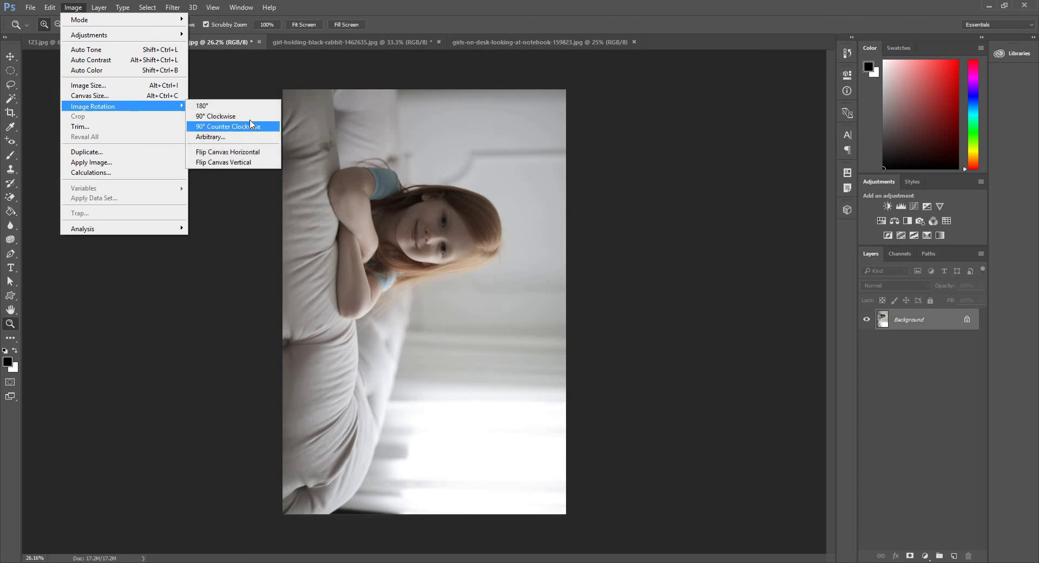
pyautogui.click(227, 116)
pyautogui.click(74, 7)
pyautogui.moveTo(138, 108)
pyautogui.click(226, 116)
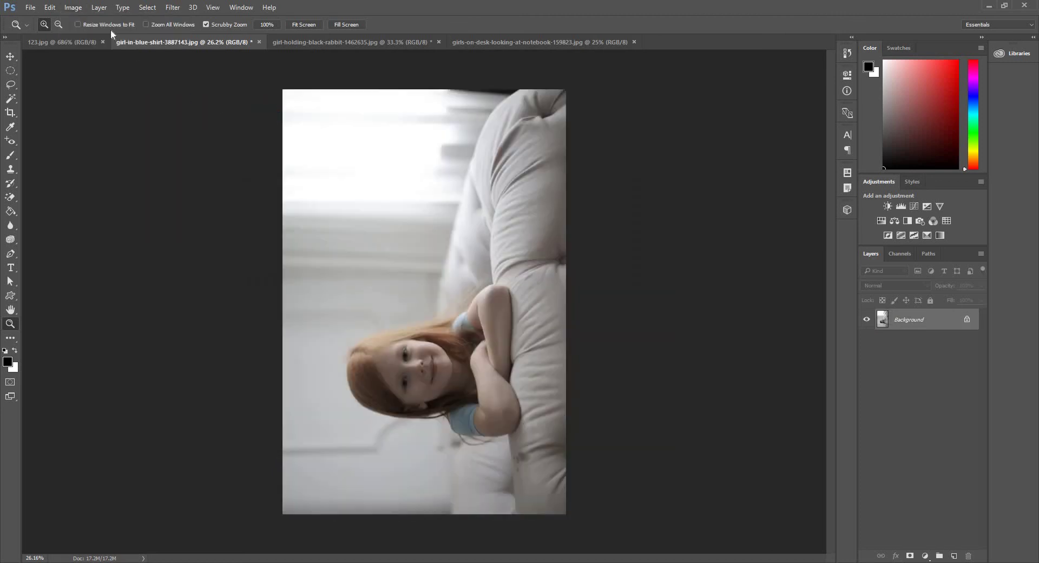
pyautogui.click(74, 7)
pyautogui.moveTo(140, 107)
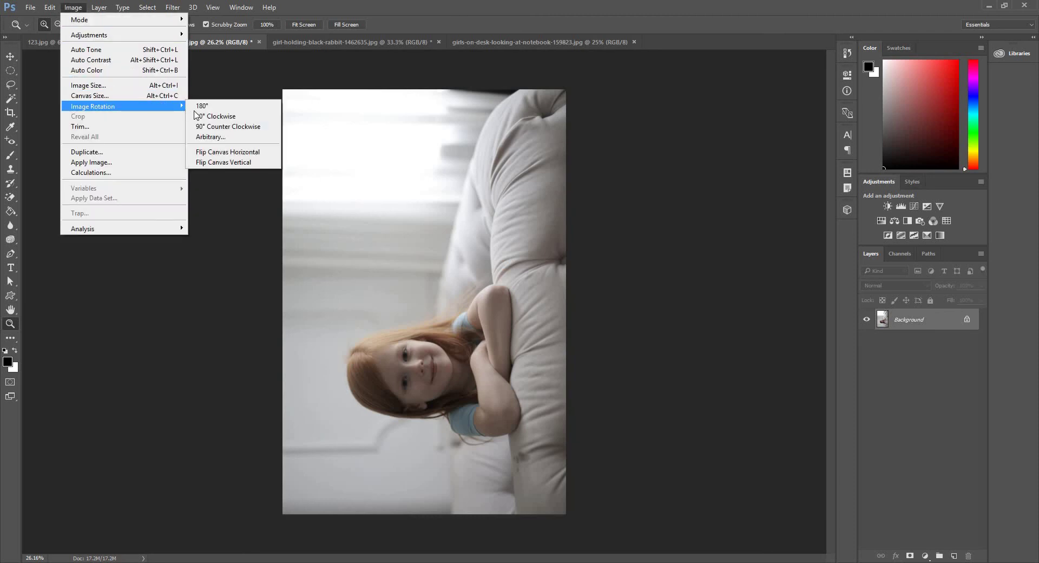
pyautogui.click(214, 116)
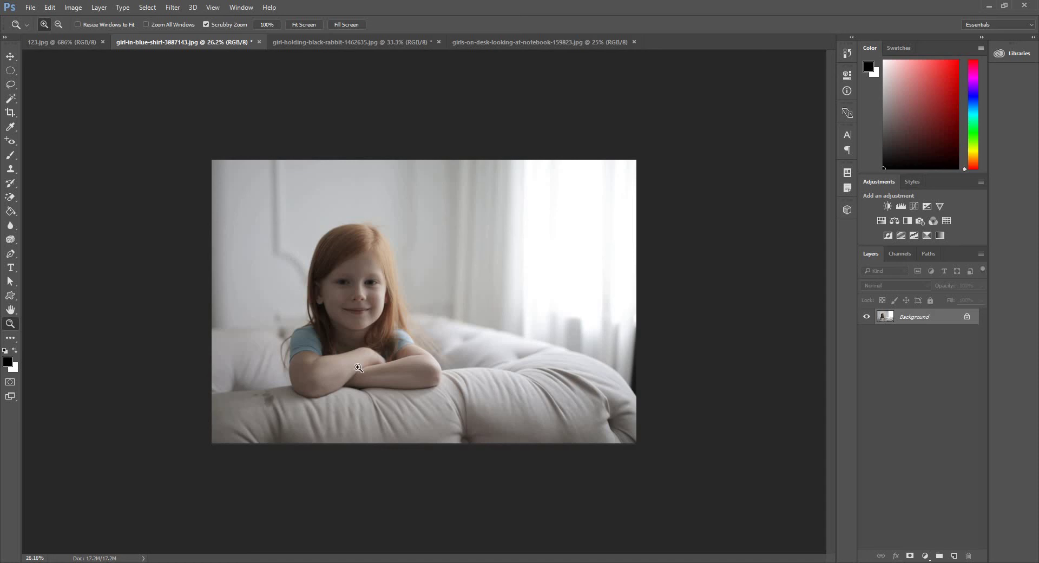
pyautogui.click(80, 7)
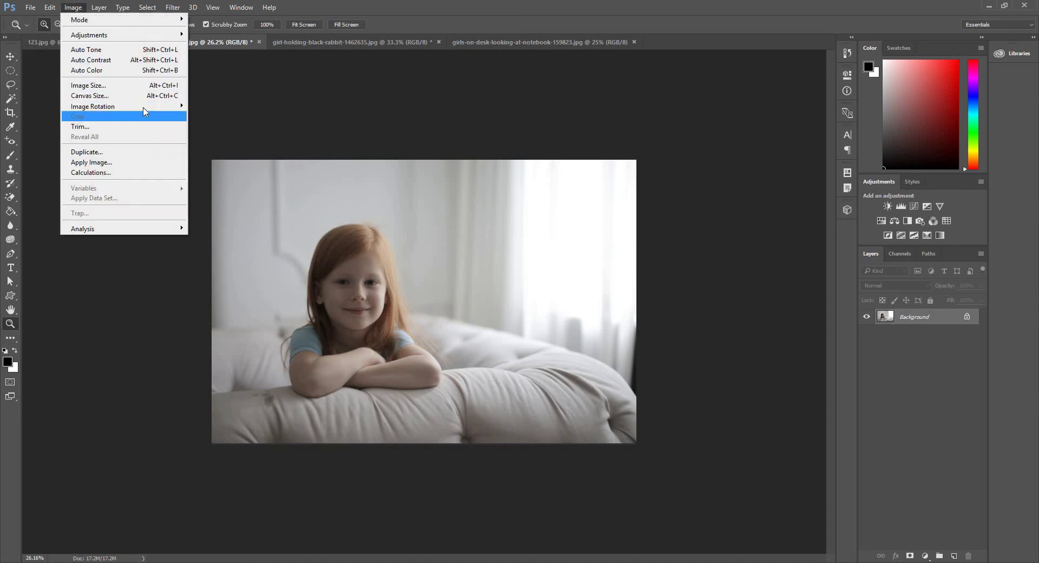
pyautogui.moveTo(146, 110)
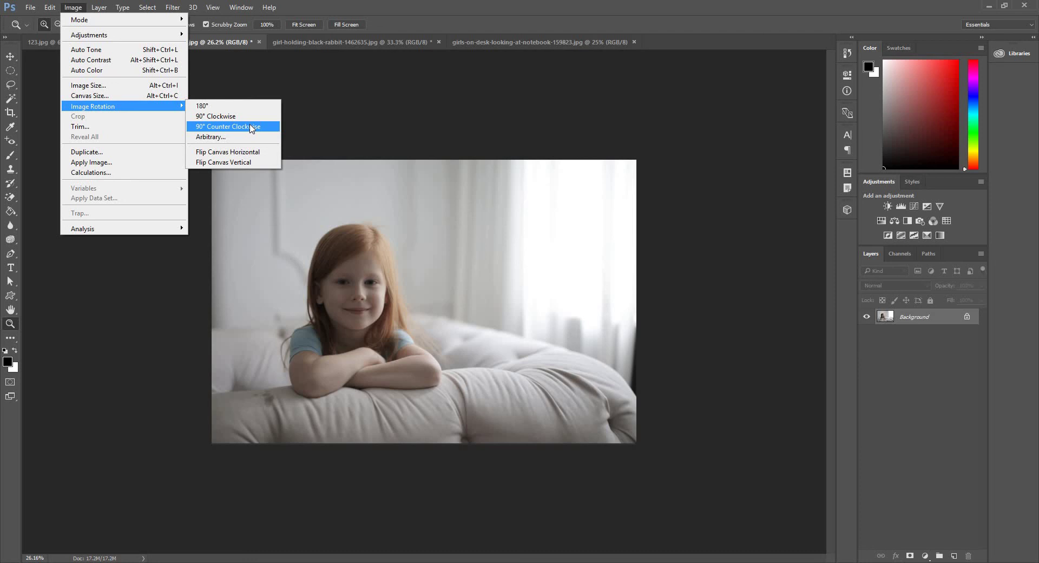
pyautogui.click(394, 212)
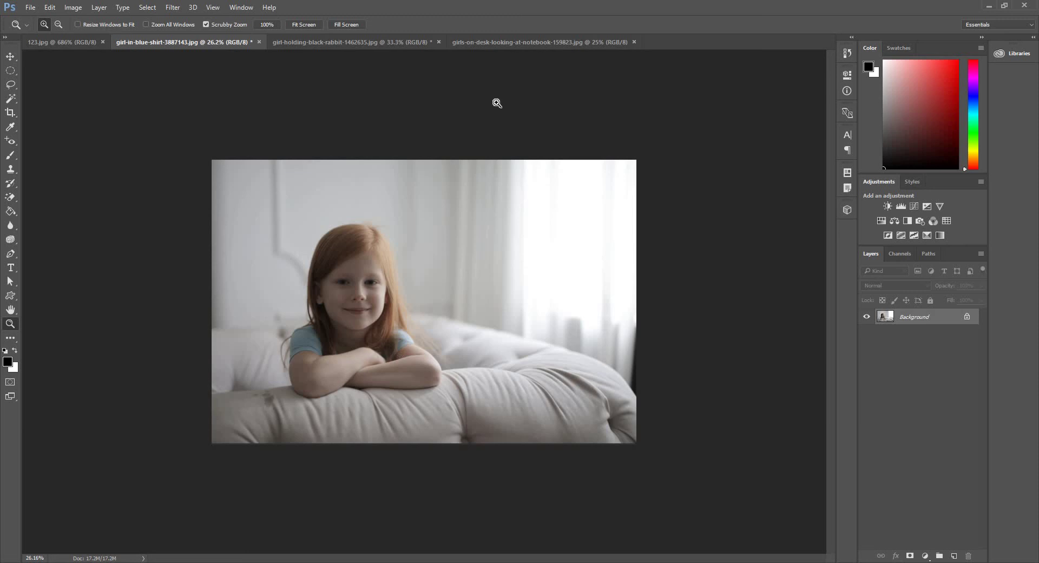
# Try rotating the photo 90° counter-clockwise, and undo the rotation
pyautogui.click(68, 8)
pyautogui.moveTo(181, 106)
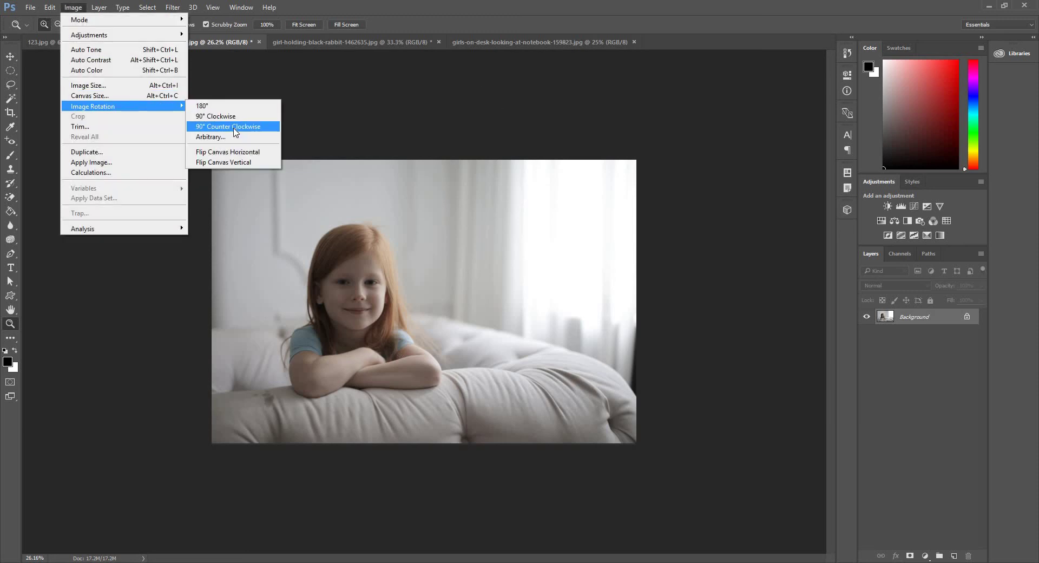
pyautogui.click(233, 128)
pyautogui.click(75, 10)
pyautogui.click(352, 193)
pyautogui.hotkey('ctrl', 'z')
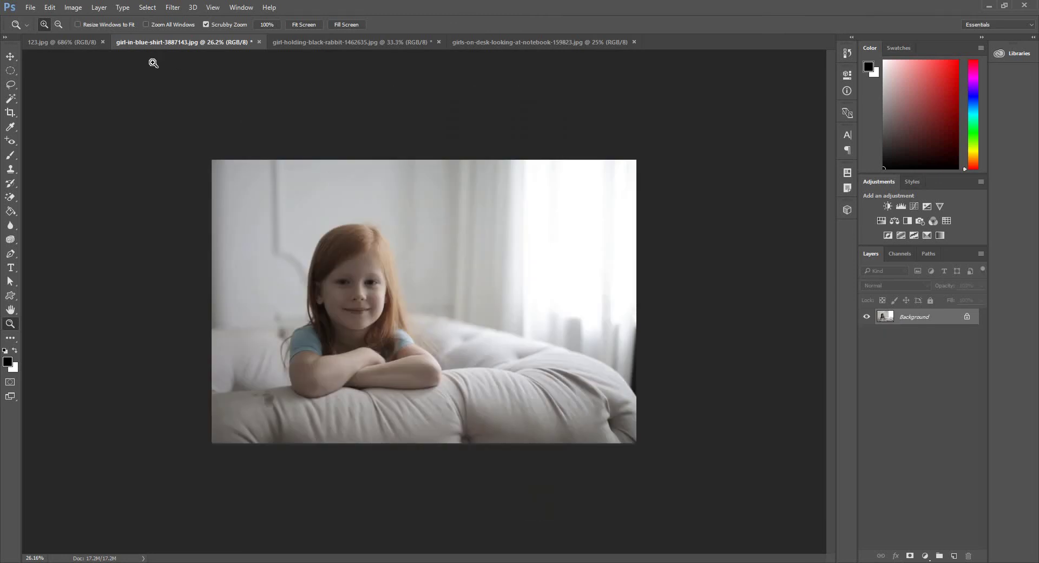
pyautogui.click(72, 9)
pyautogui.moveTo(124, 107)
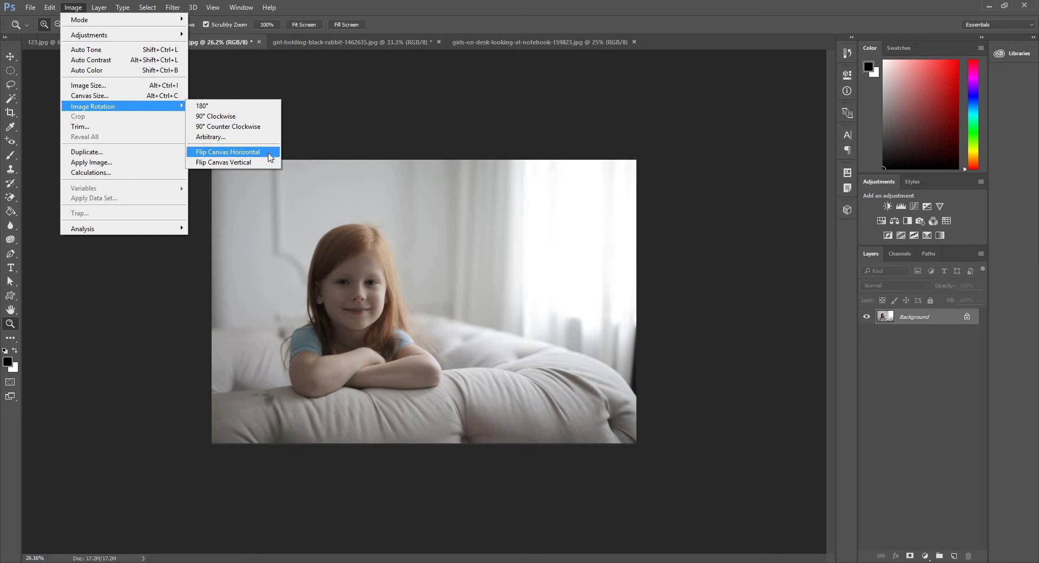
pyautogui.click(427, 327)
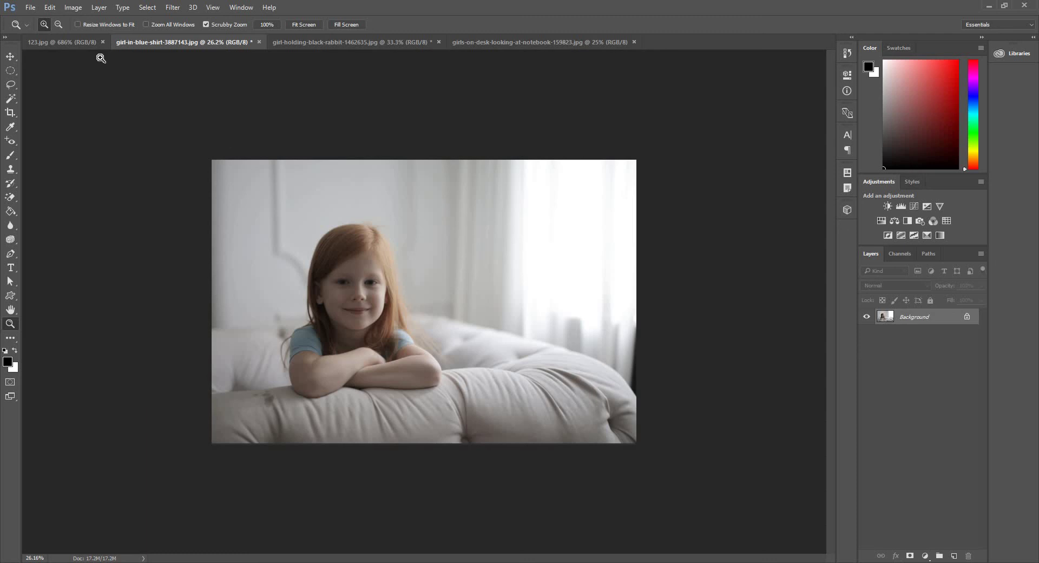
# Flip the canvas of the girl in the blue shirt horizontally
pyautogui.click(79, 9)
pyautogui.moveTo(174, 107)
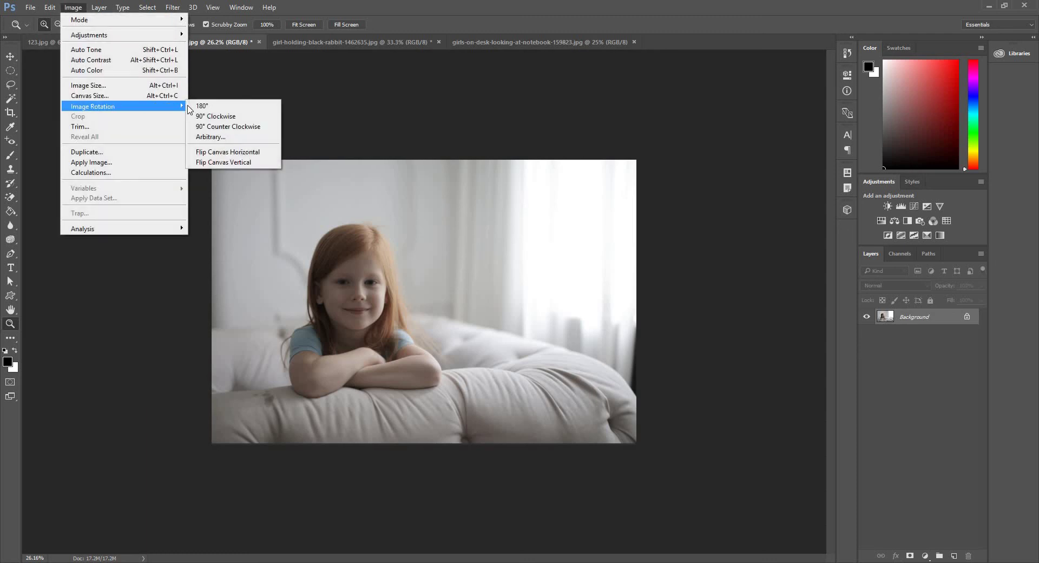
pyautogui.click(271, 154)
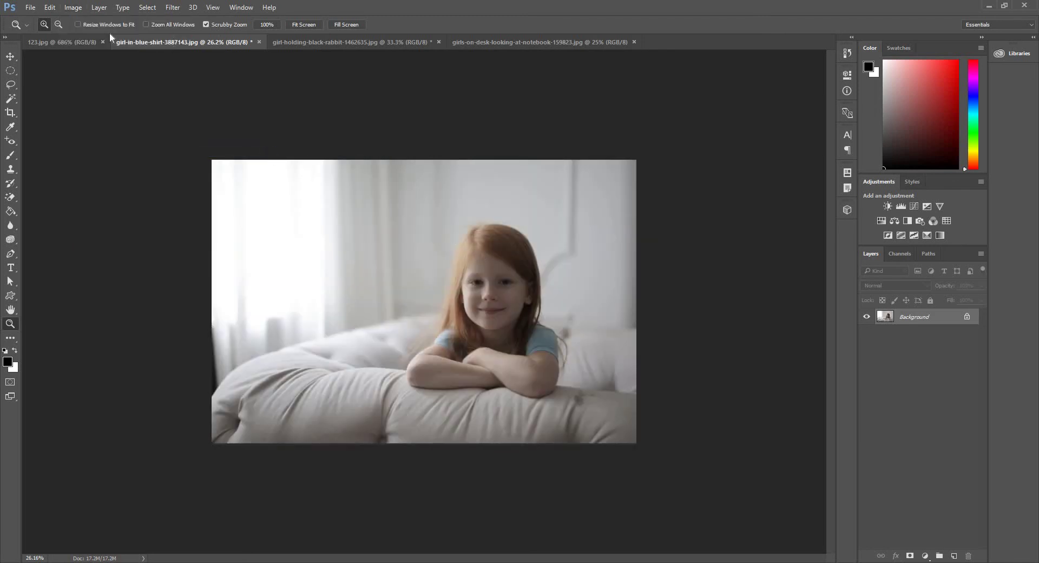
# Bring the whole 123.jpg photo into view and flip its canvas horizontally
pyautogui.click(79, 40)
pyautogui.press('alt')
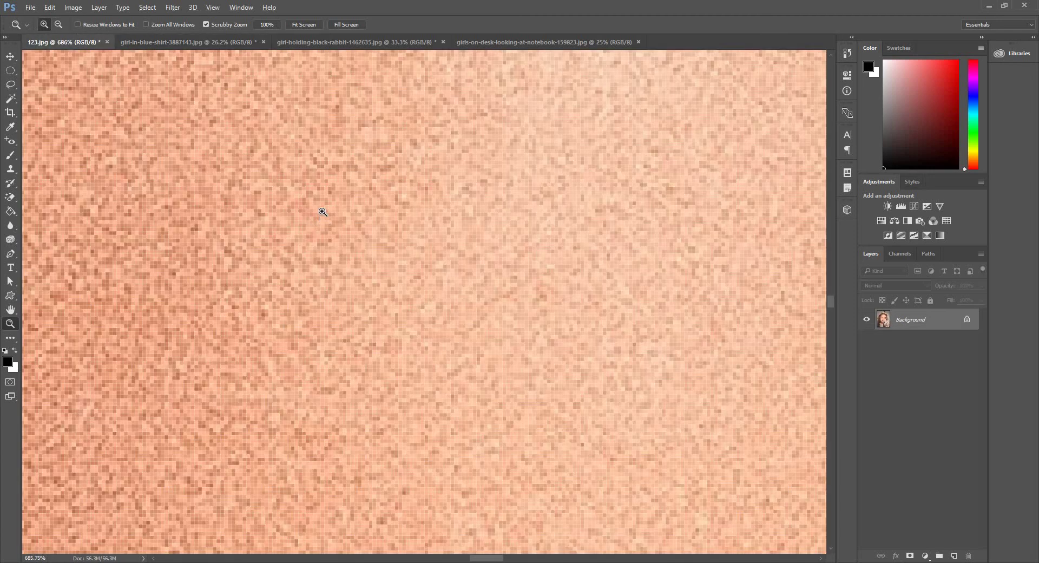
pyautogui.rightClick(323, 214)
pyautogui.click(349, 218)
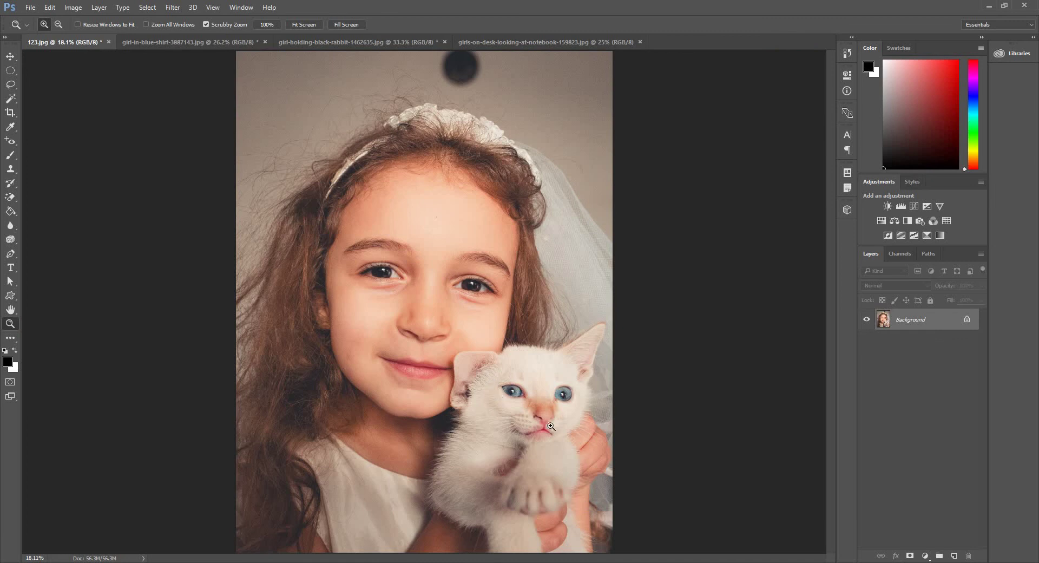
pyautogui.click(73, 7)
pyautogui.moveTo(153, 107)
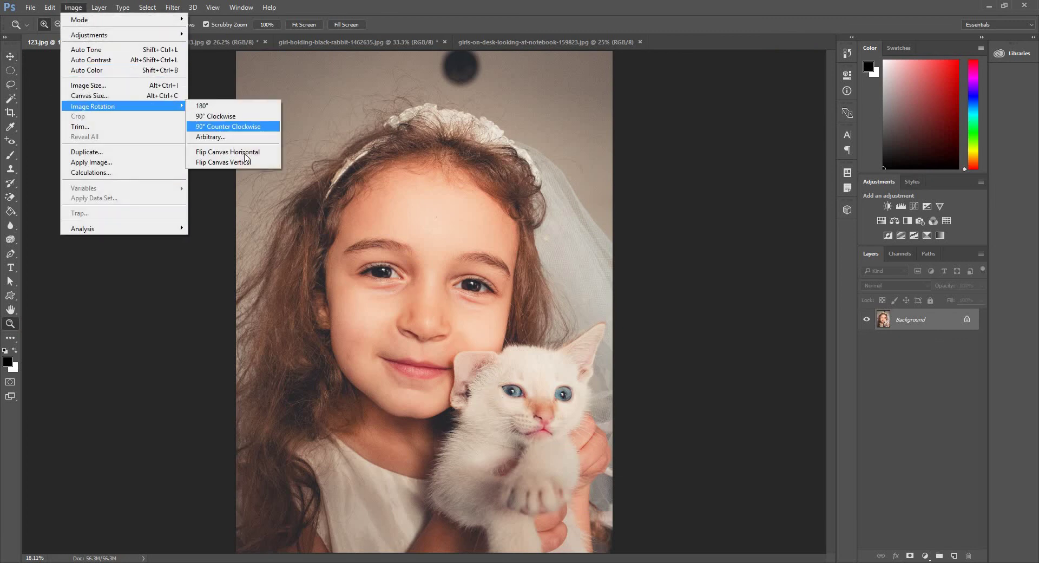
pyautogui.click(246, 154)
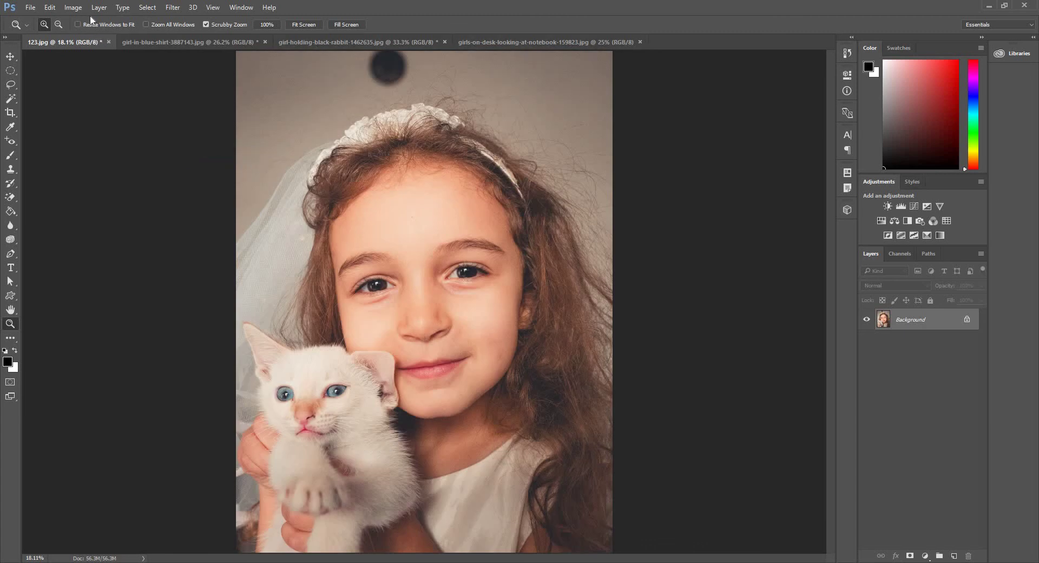
# Flip the canvas of 123.jpg vertically
pyautogui.click(73, 7)
pyautogui.moveTo(139, 106)
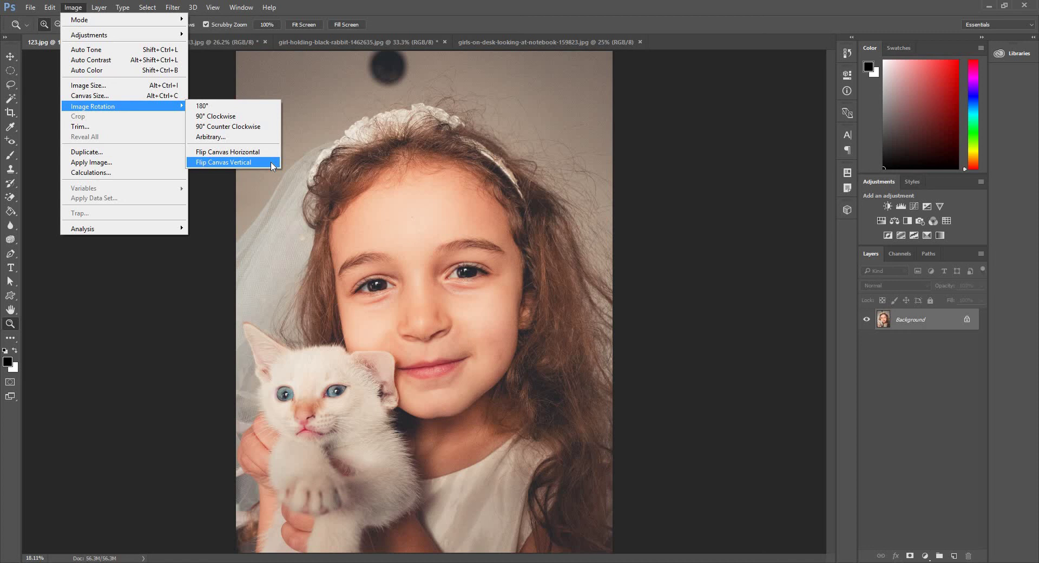
pyautogui.click(271, 164)
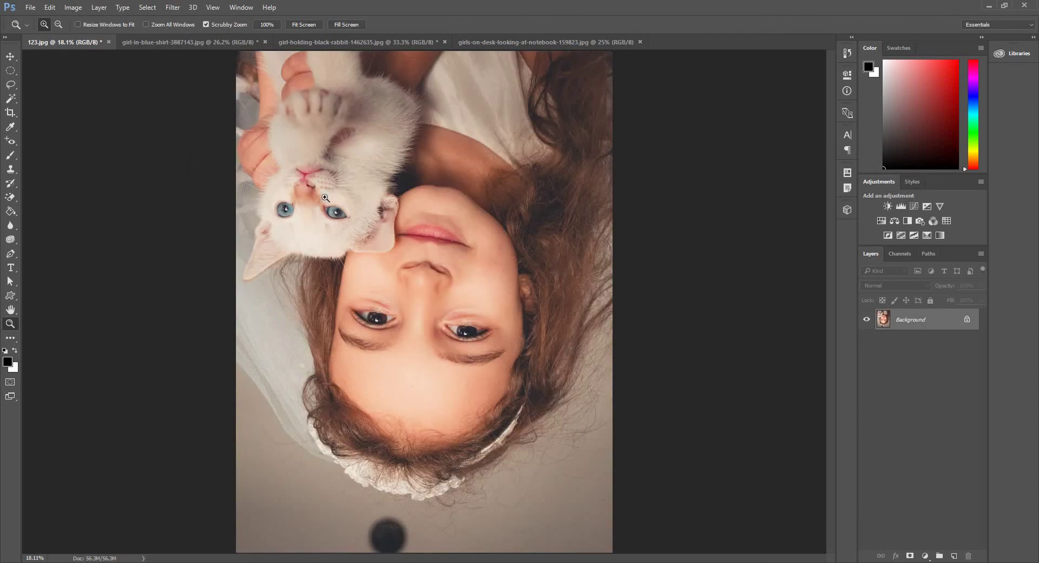
pyautogui.scroll(-8, 345, 208)
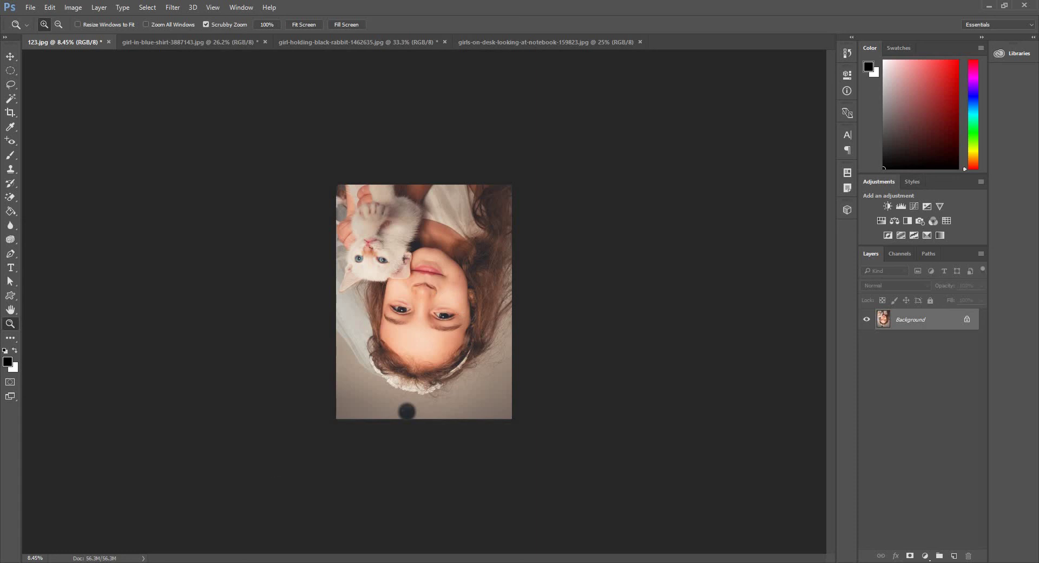
# Place girl-in-black-dress-standing-beside-girl-in-white-sweatshirt-1620760 from the Pictures folder at the upper middle of 123.jpg
pyautogui.click(146, 562)
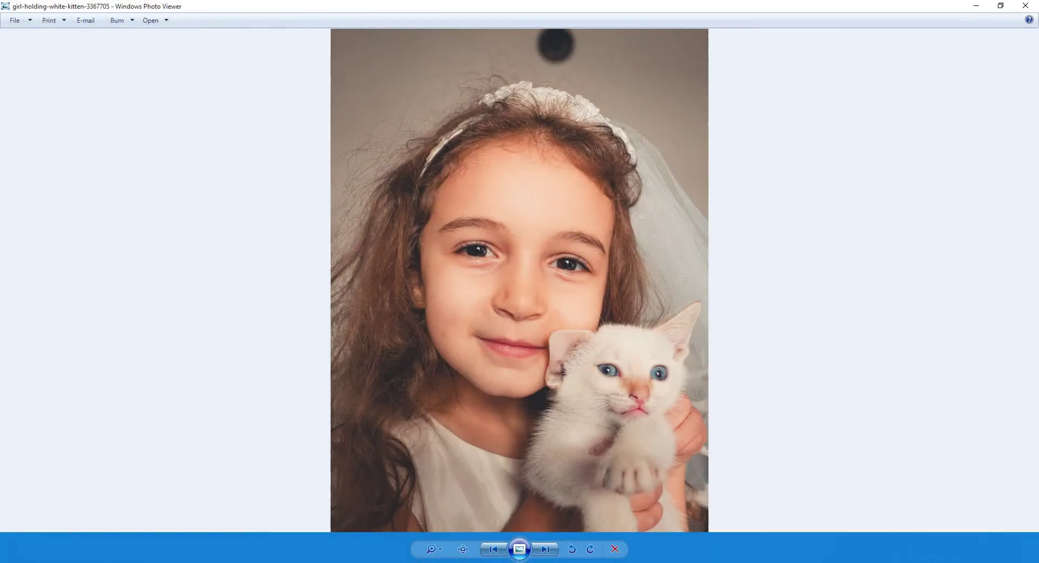
pyautogui.click(128, 562)
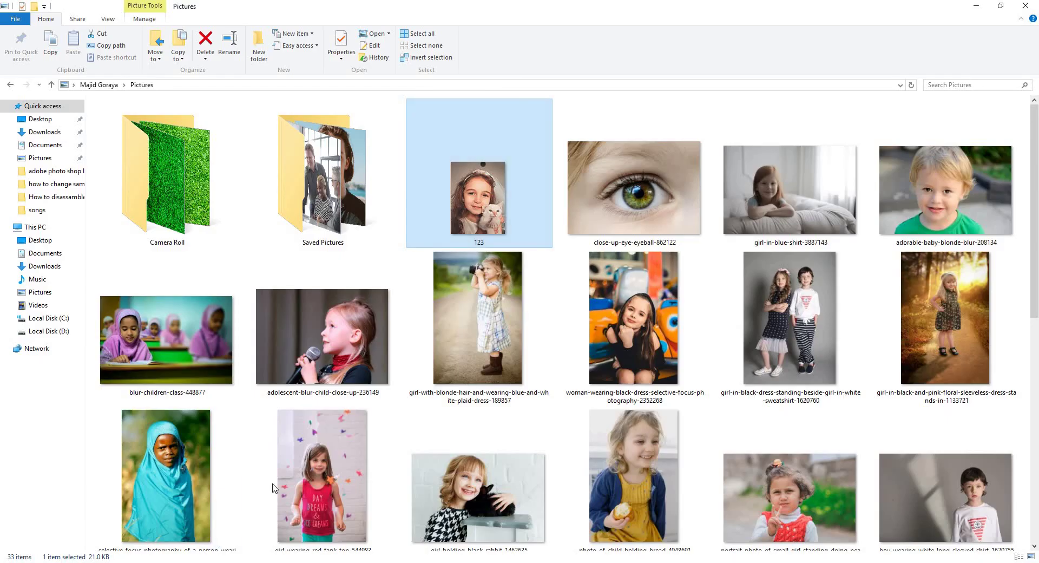
pyautogui.moveTo(791, 325); pyautogui.dragTo(429, 263)
pyautogui.moveTo(495, 377); pyautogui.dragTo(495, 361)
pyautogui.moveTo(503, 401); pyautogui.dragTo(451, 259)
pyautogui.press('Return')
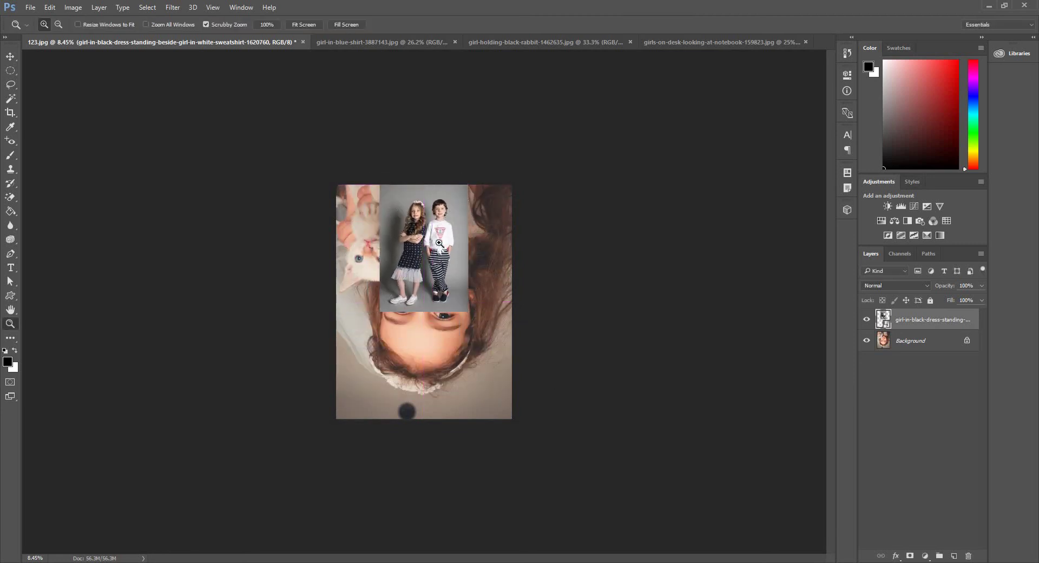
# Duplicate the placed picture and transform the copy into a narrower upside-down reflection directly below it, with width 32.70% and height -49.85%
pyautogui.press('alt')
pyautogui.keyDown('alt'); pyautogui.click(431, 232); pyautogui.keyUp('alt')
pyautogui.press('v')
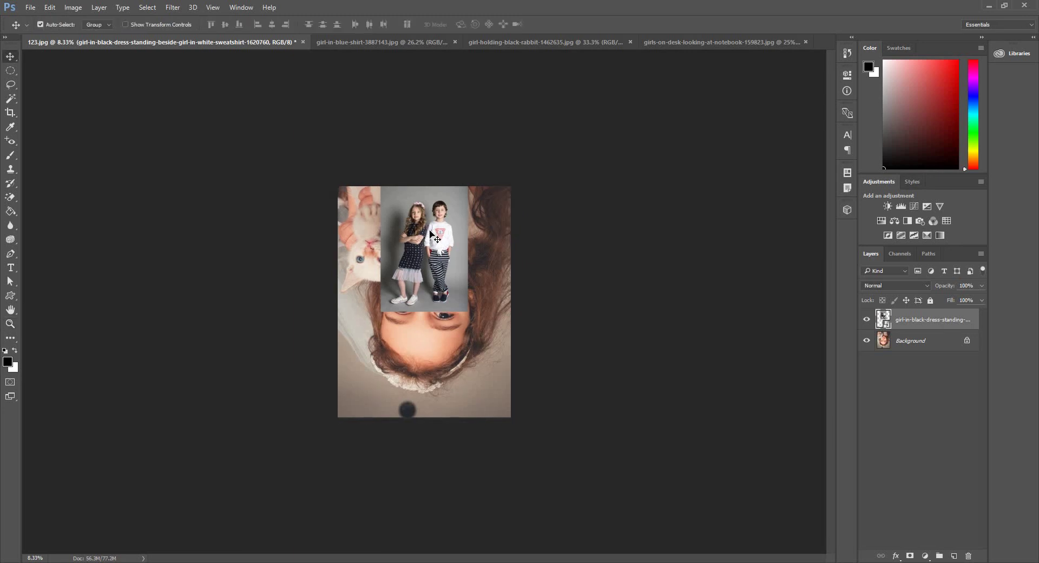
pyautogui.moveTo(430, 242)
pyautogui.mouseDown()
pyautogui.moveTo(428, 222)
pyautogui.moveTo(427, 238)
pyautogui.mouseUp()
pyautogui.hotkey('ctrl', 'j')
pyautogui.hotkey('ctrl', 't')
pyautogui.moveTo(424, 201); pyautogui.dragTo(436, 518)
pyautogui.moveTo(454, 385); pyautogui.dragTo(452, 369)
pyautogui.moveTo(468, 502); pyautogui.dragTo(450, 377)
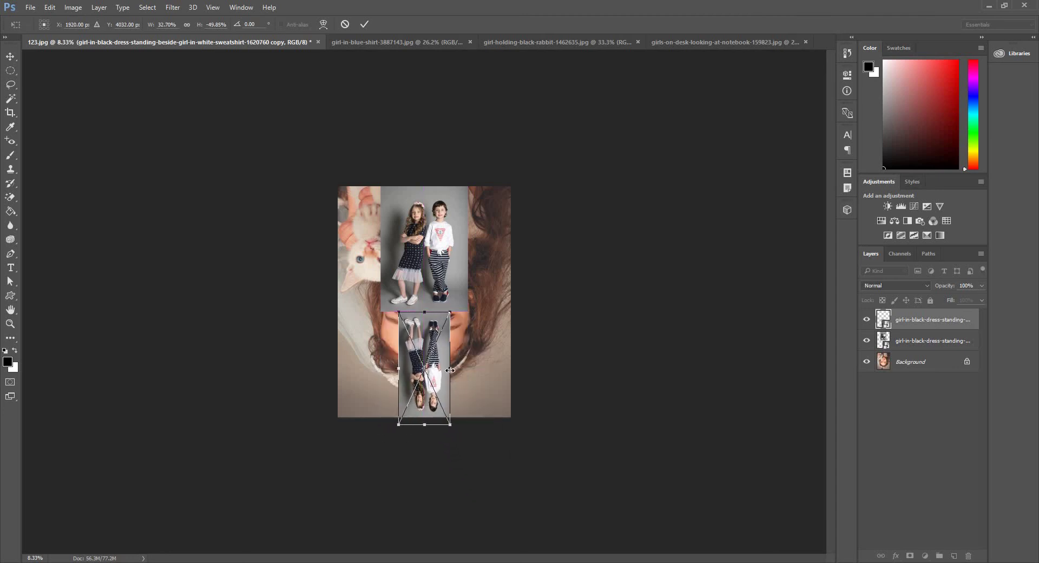
pyautogui.press('Return')
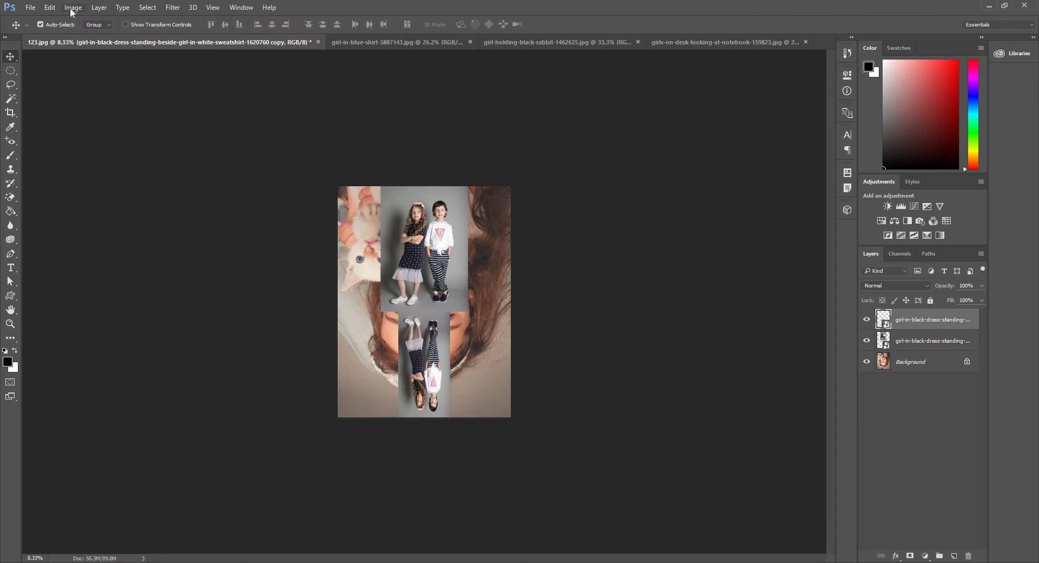
pyautogui.click(71, 8)
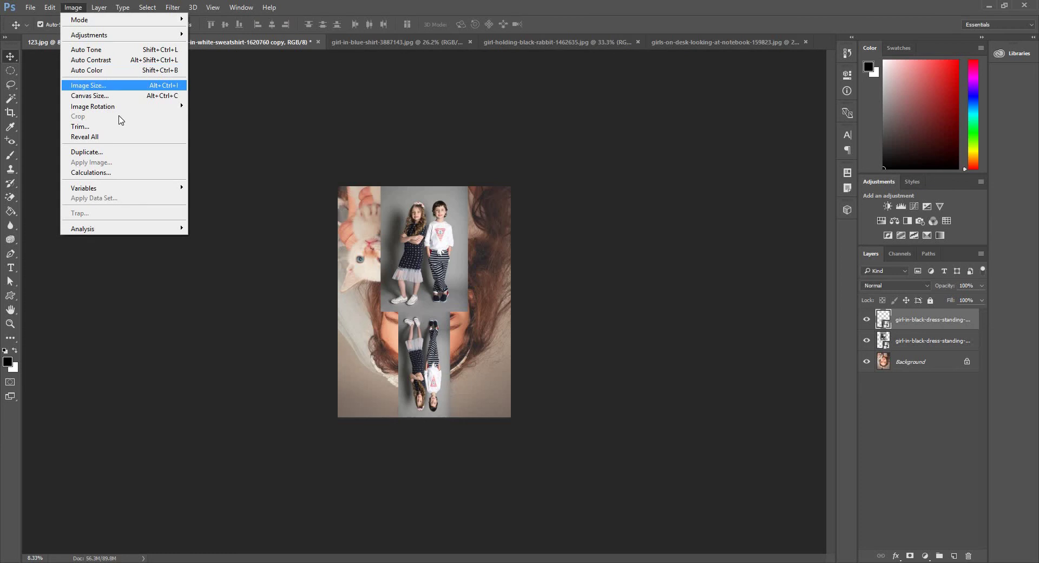
pyautogui.click(151, 96)
pyautogui.press('Escape')
pyautogui.click(73, 8)
pyautogui.press('Escape')
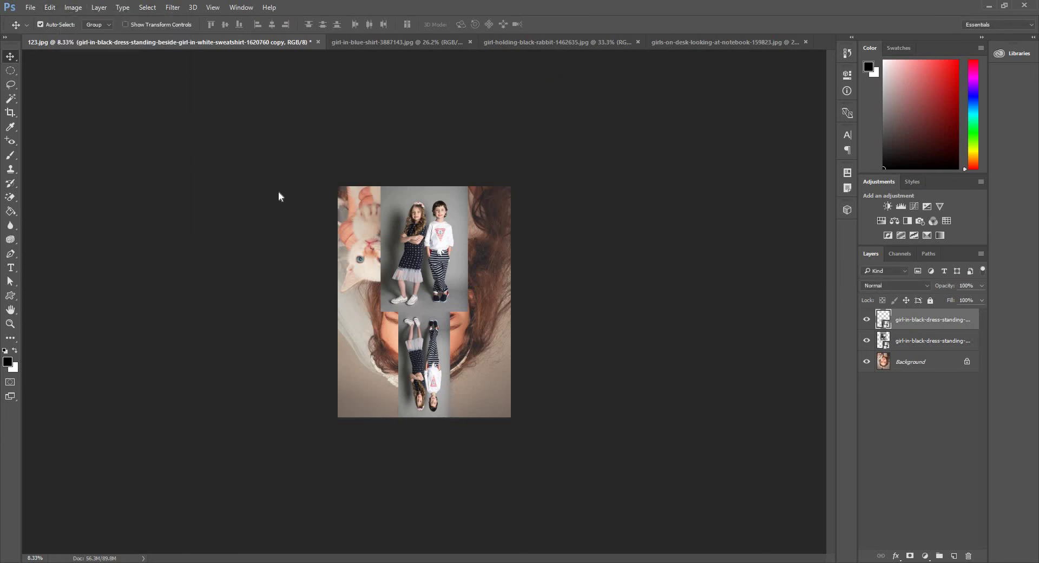